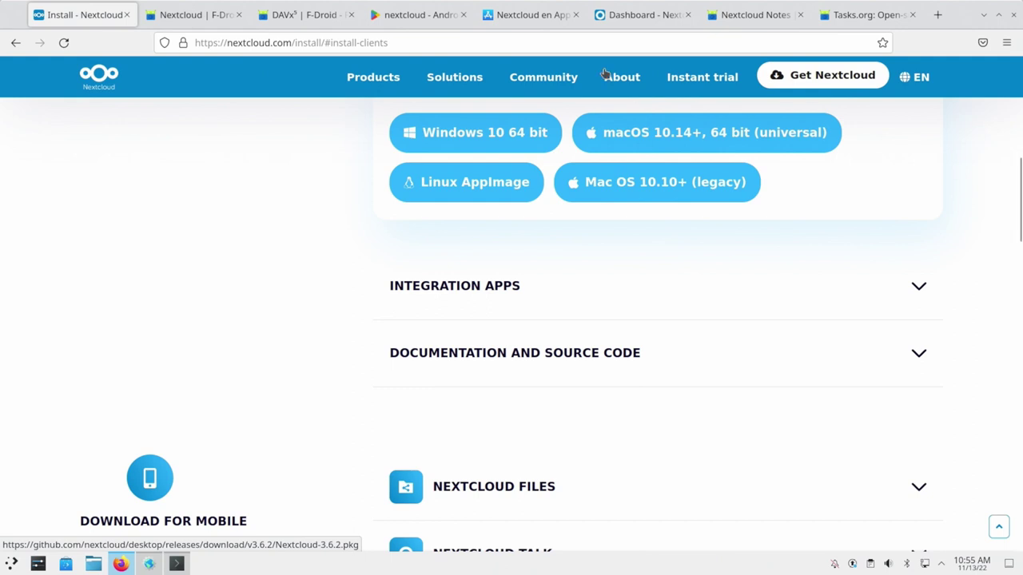
# Step: Look at the Nextcloud mobile app listings on Google Play, F-Droid and the App Store
pyautogui.click(415, 14)
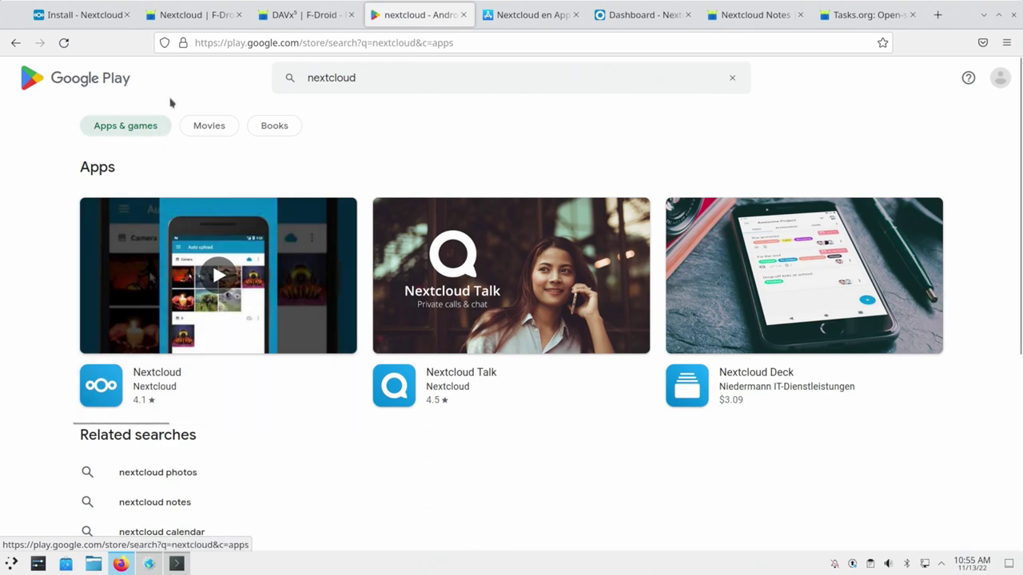
pyautogui.click(183, 23)
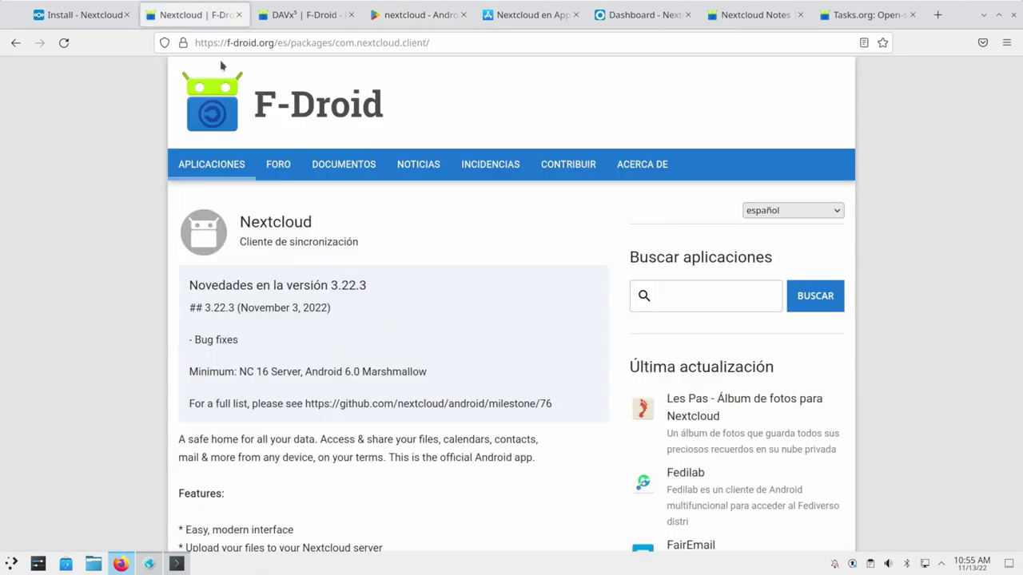
pyautogui.click(524, 24)
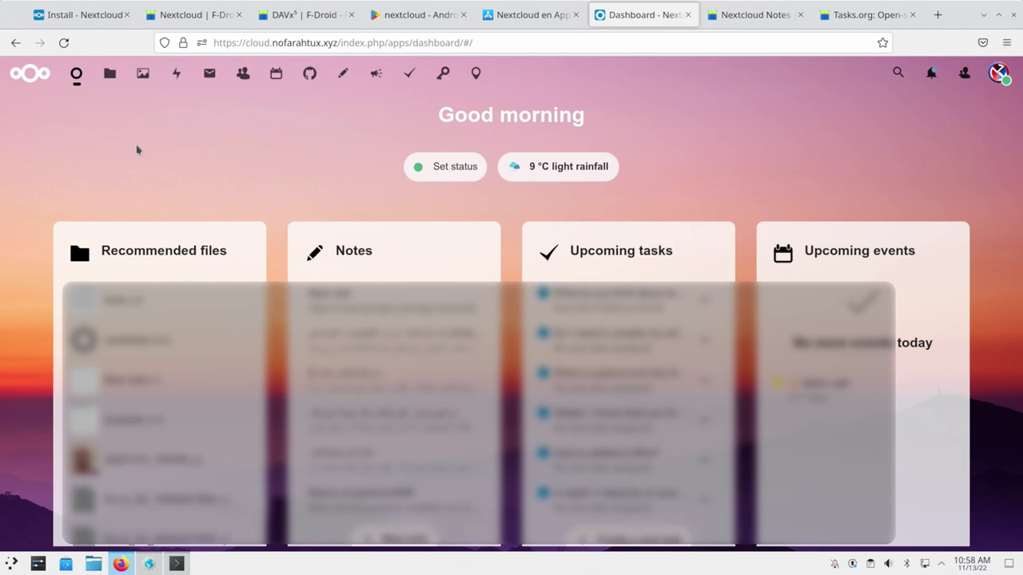
# Step: Check the connection security details of the self-hosted cloud site
pyautogui.click(182, 43)
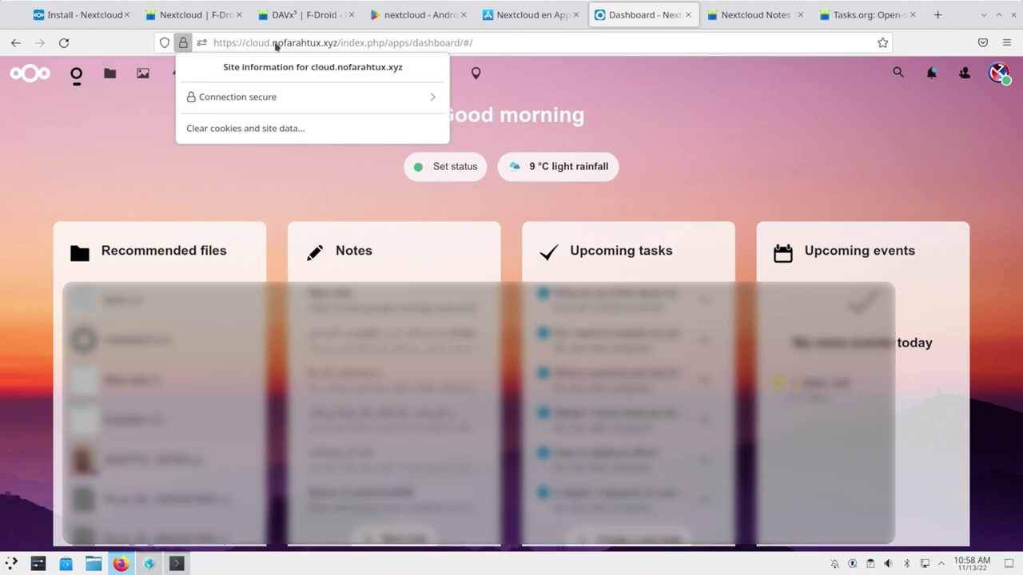
pyautogui.click(310, 98)
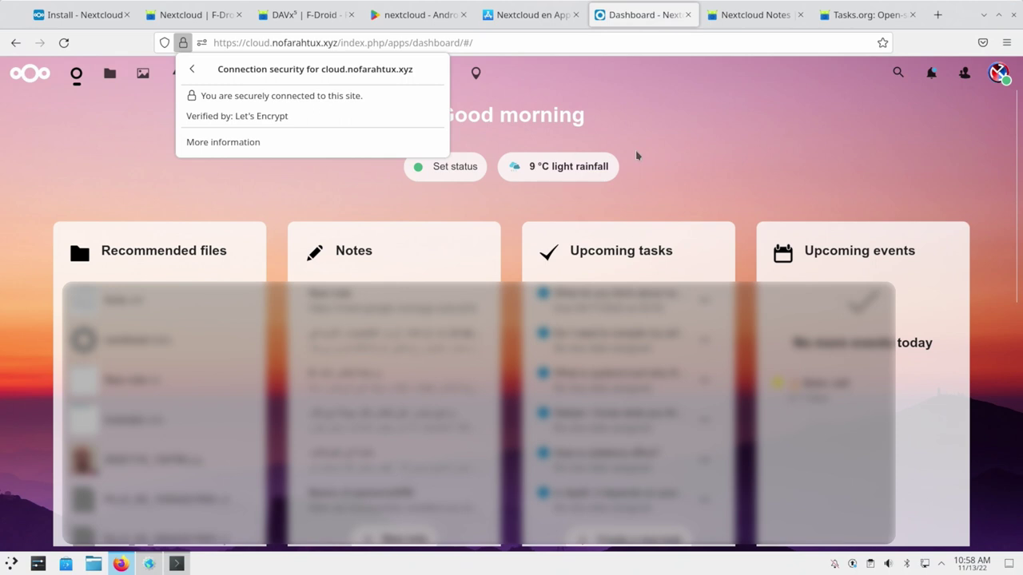
pyautogui.click(670, 157)
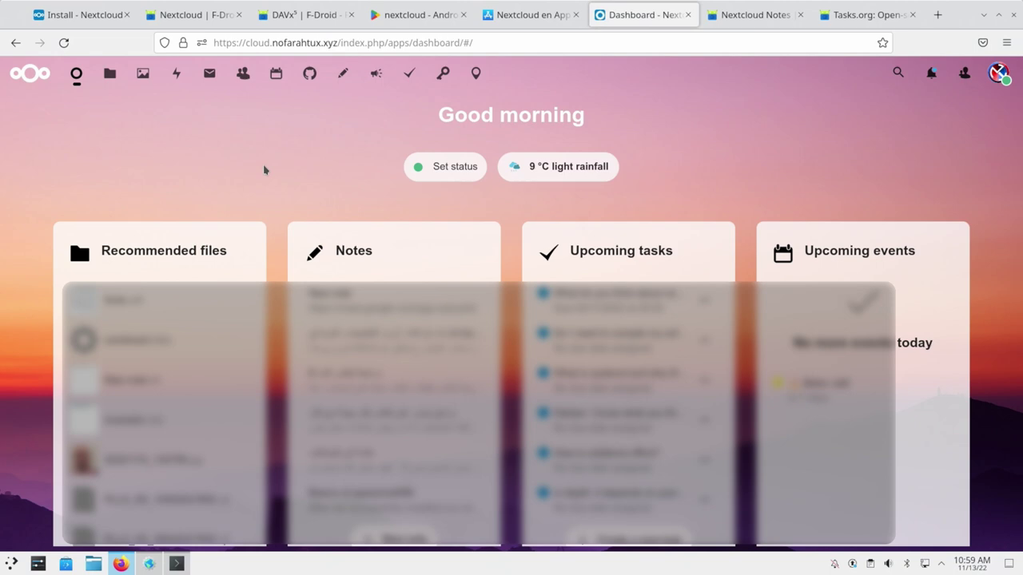
# Step: Look over the dashboard widgets and review the list of installed apps in the app management page
pyautogui.scroll(-5, 264, 169)
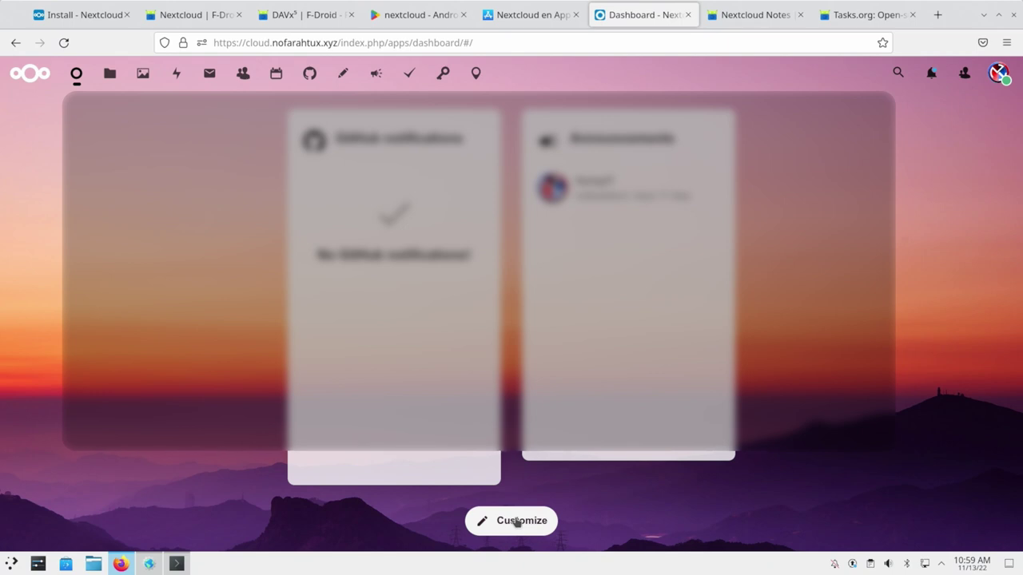
pyautogui.scroll(5, 516, 522)
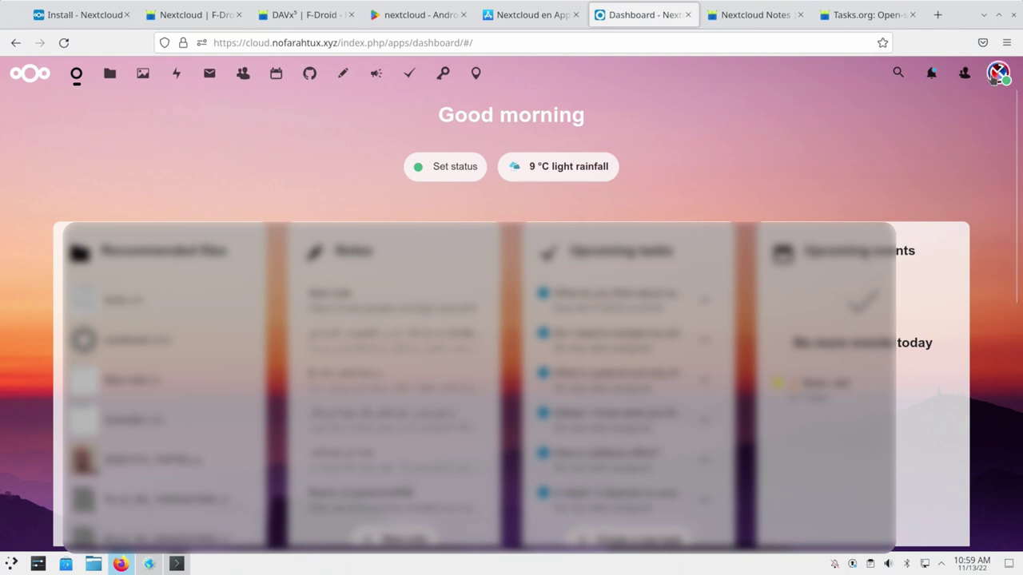
pyautogui.click(997, 74)
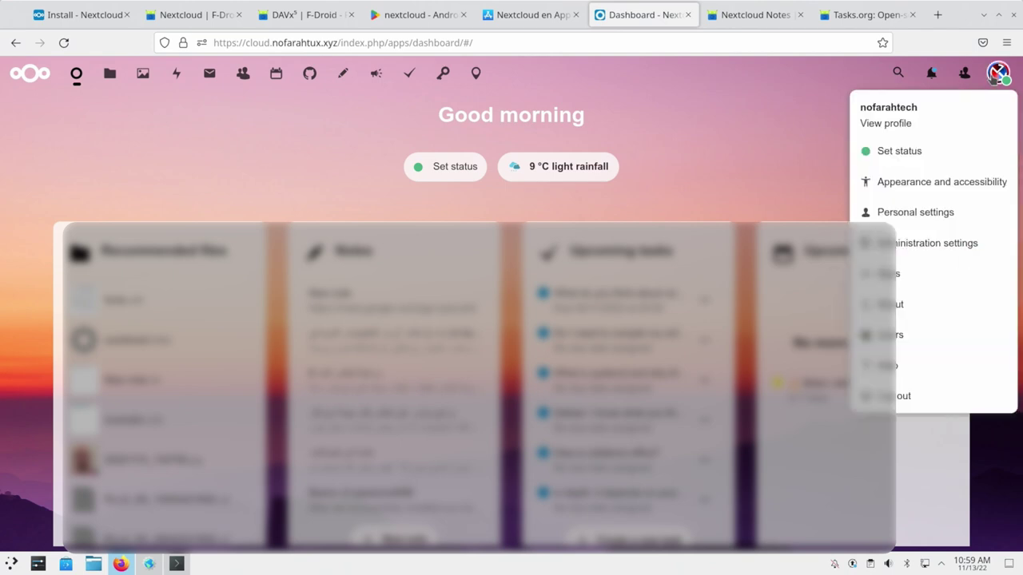
pyautogui.click(905, 276)
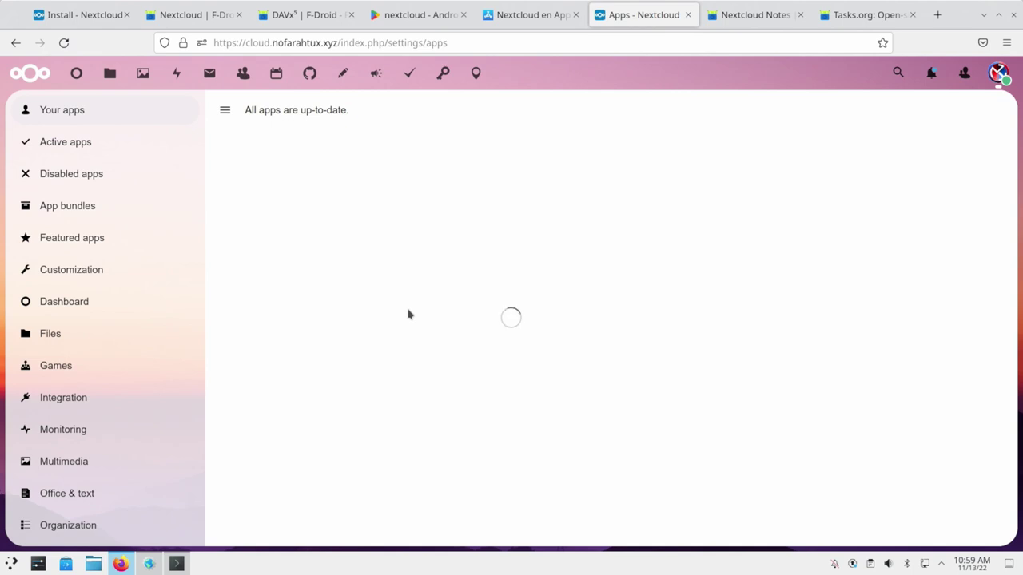
pyautogui.scroll(-5, 408, 314)
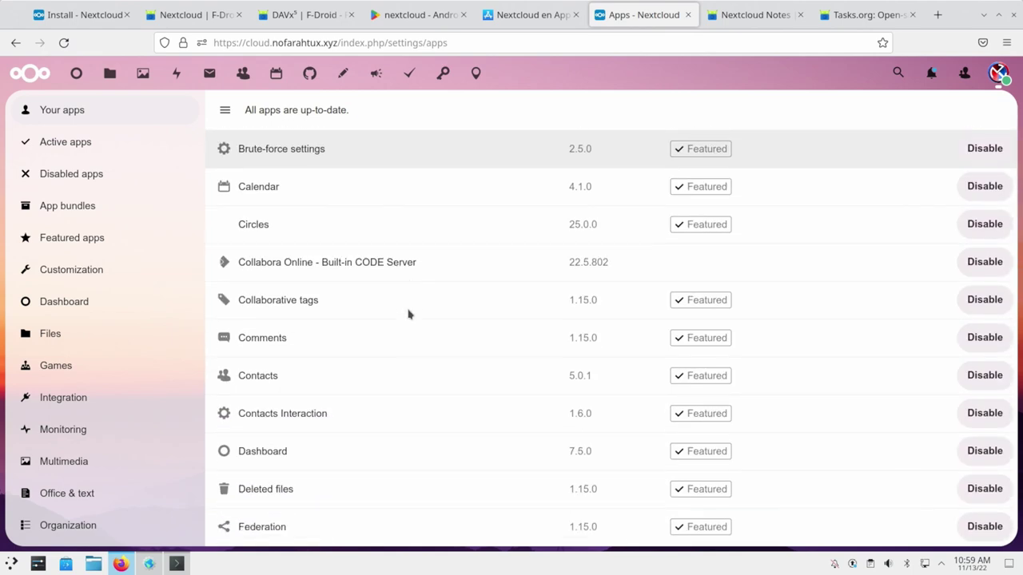
pyautogui.scroll(5, 407, 314)
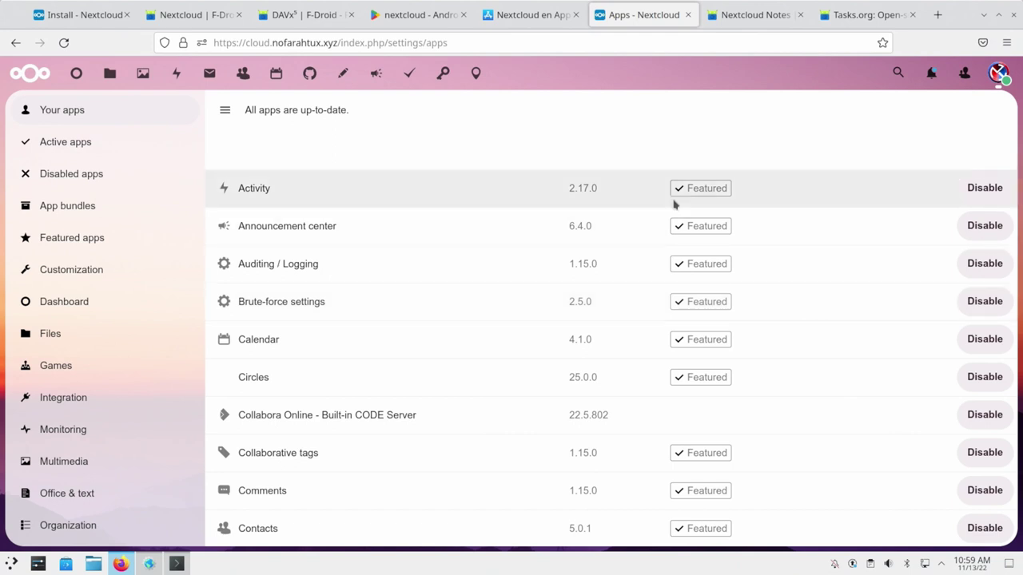
# Step: Search the apps for "password"
pyautogui.click(898, 74)
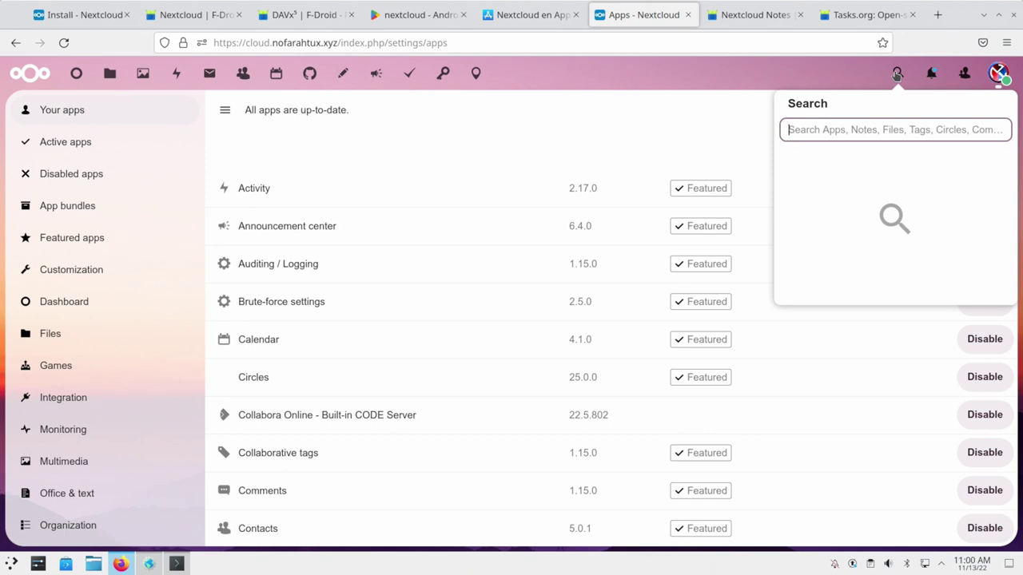
pyautogui.click(660, 112)
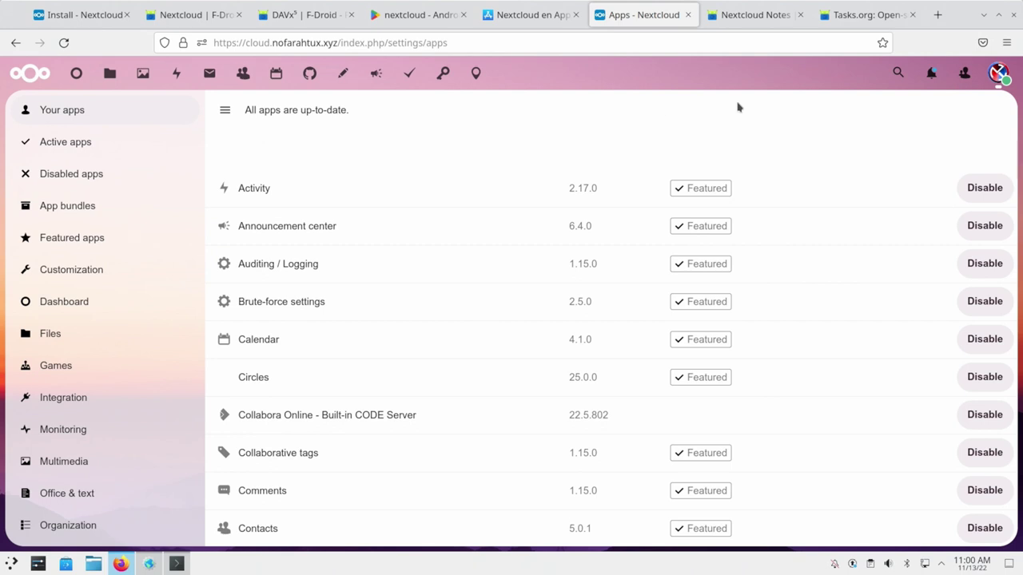
pyautogui.click(898, 72)
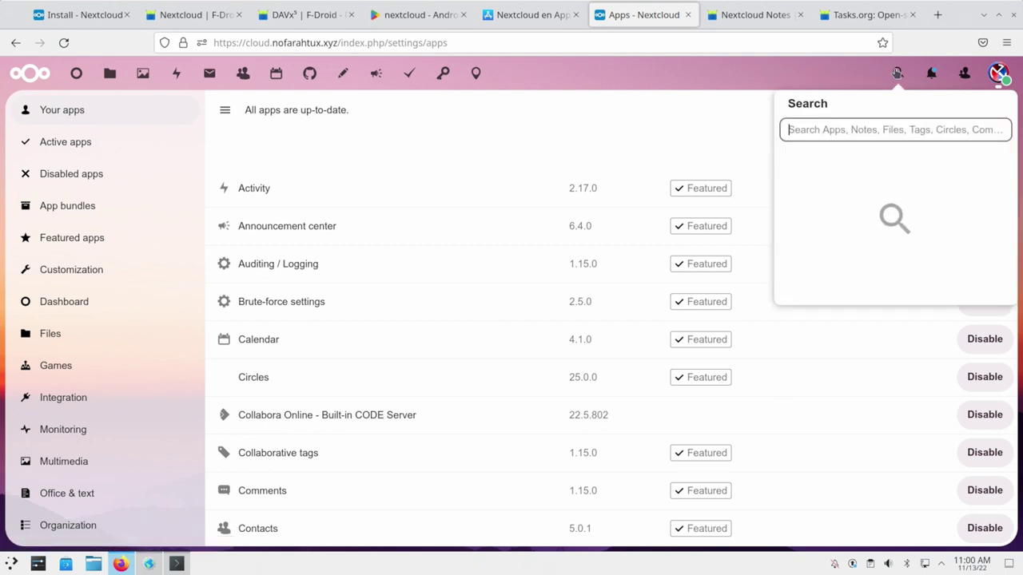
pyautogui.write('password')
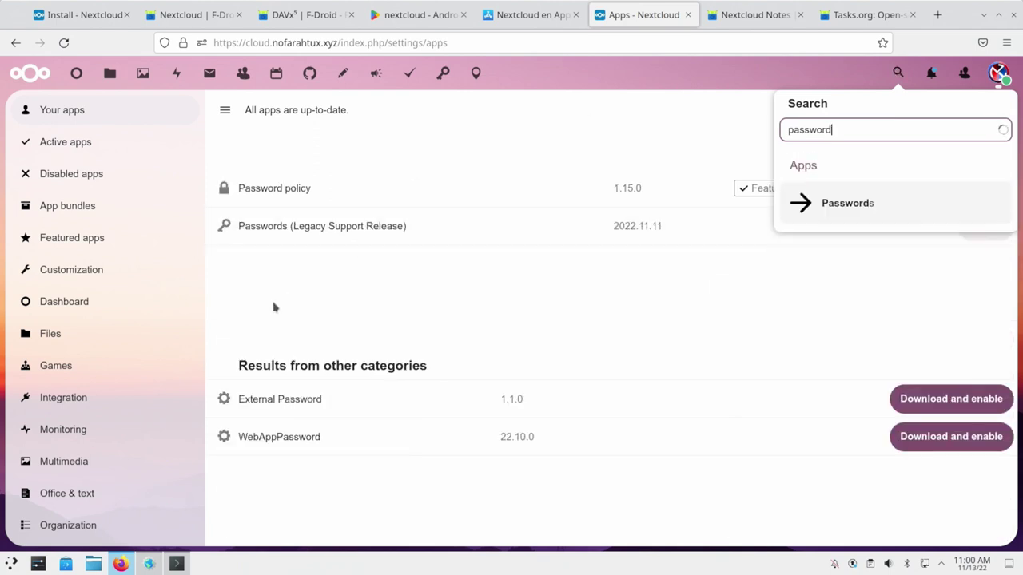
pyautogui.click(273, 306)
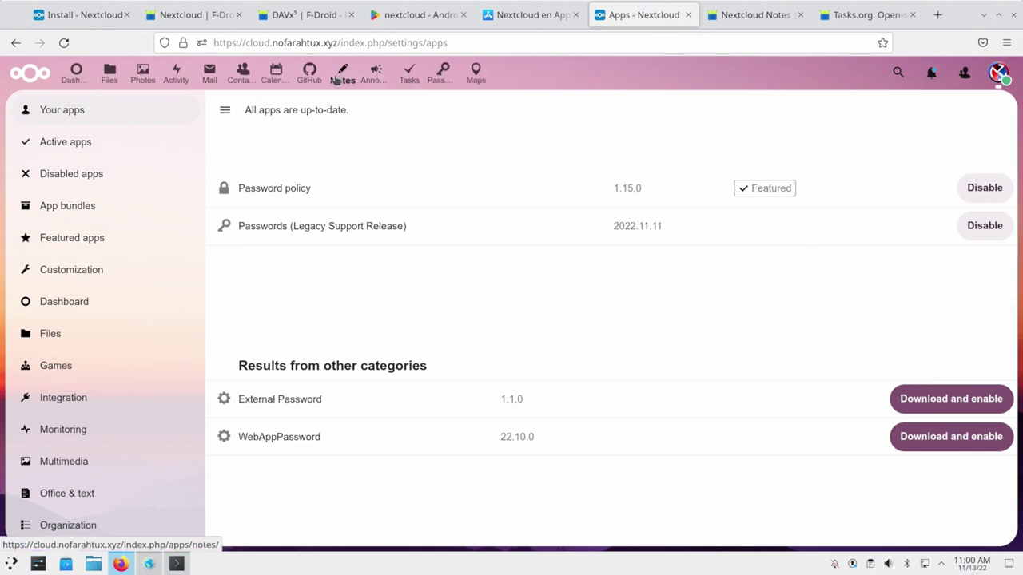
# Step: View the Notes, Contacts, Calendar and Tasks web apps one after another
pyautogui.click(337, 78)
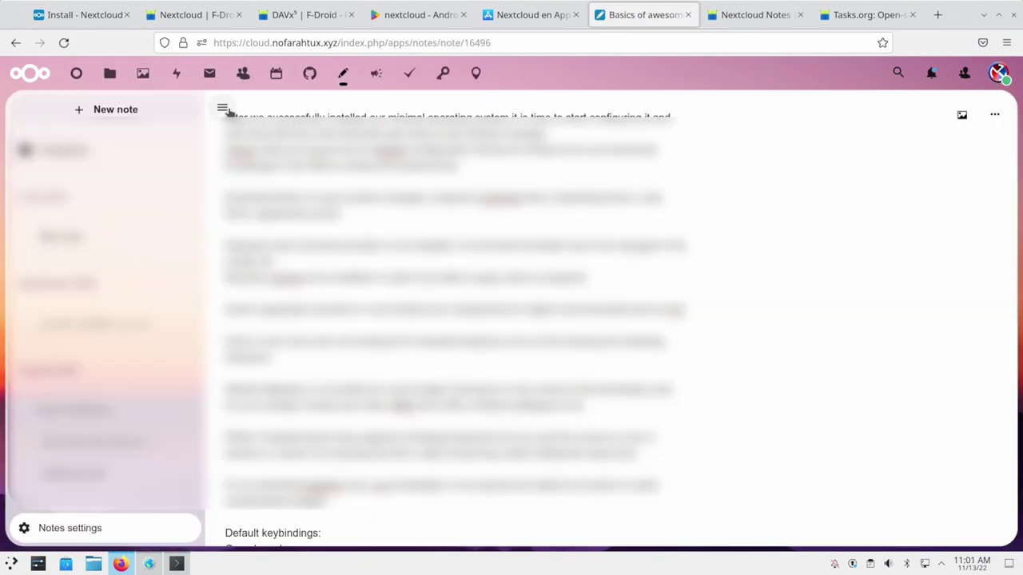
pyautogui.click(242, 77)
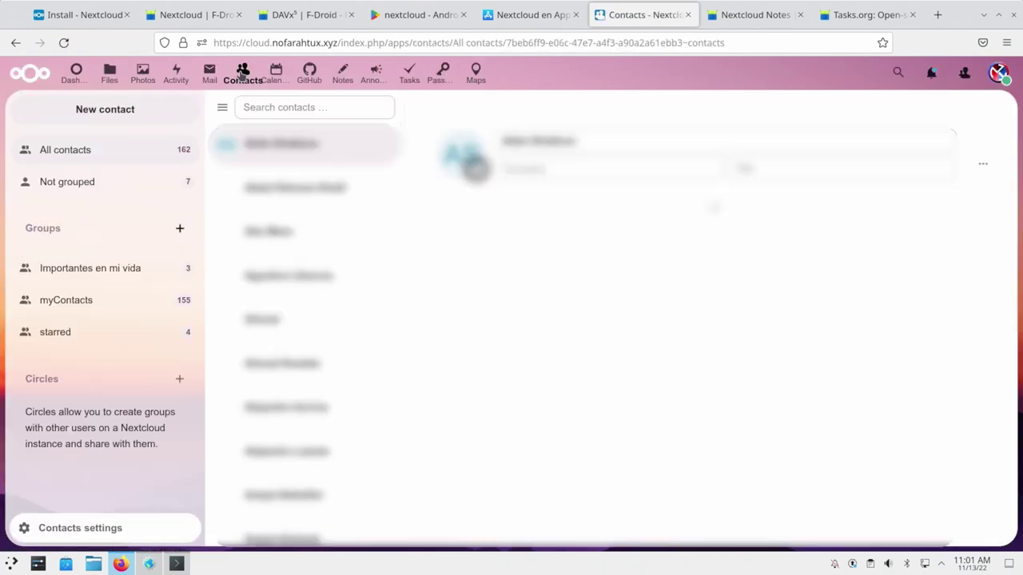
pyautogui.click(276, 73)
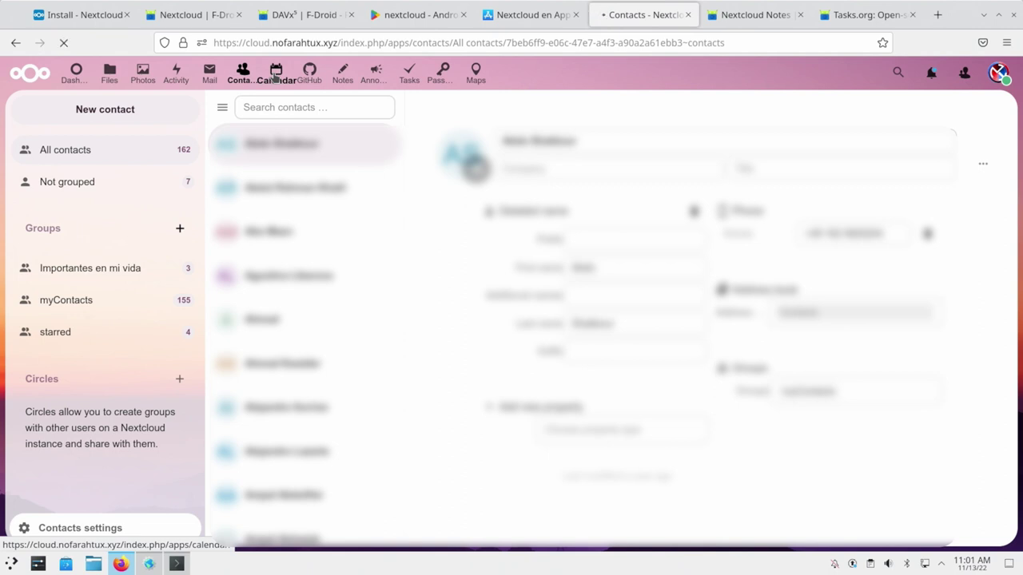
pyautogui.click(275, 75)
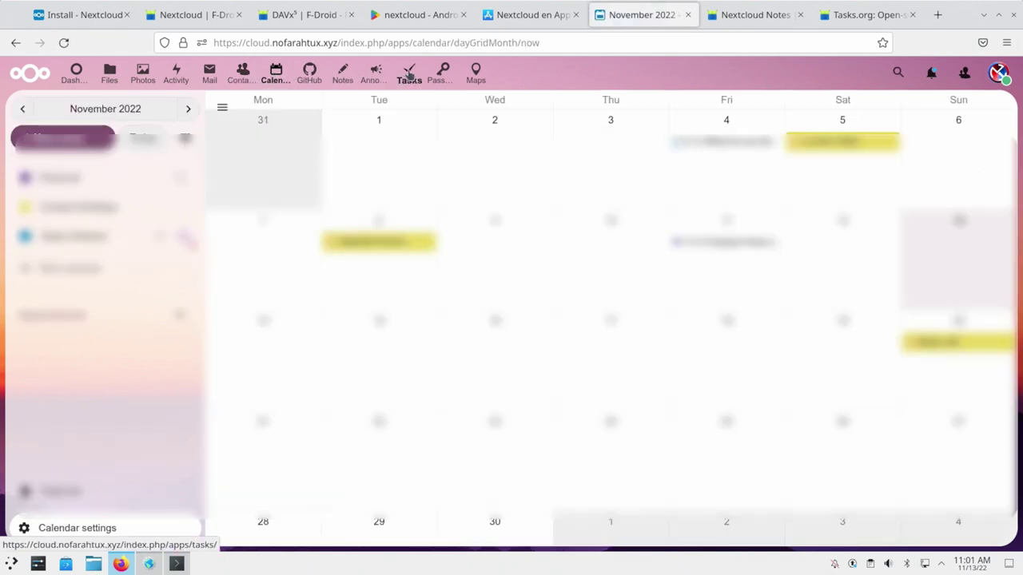
pyautogui.click(408, 75)
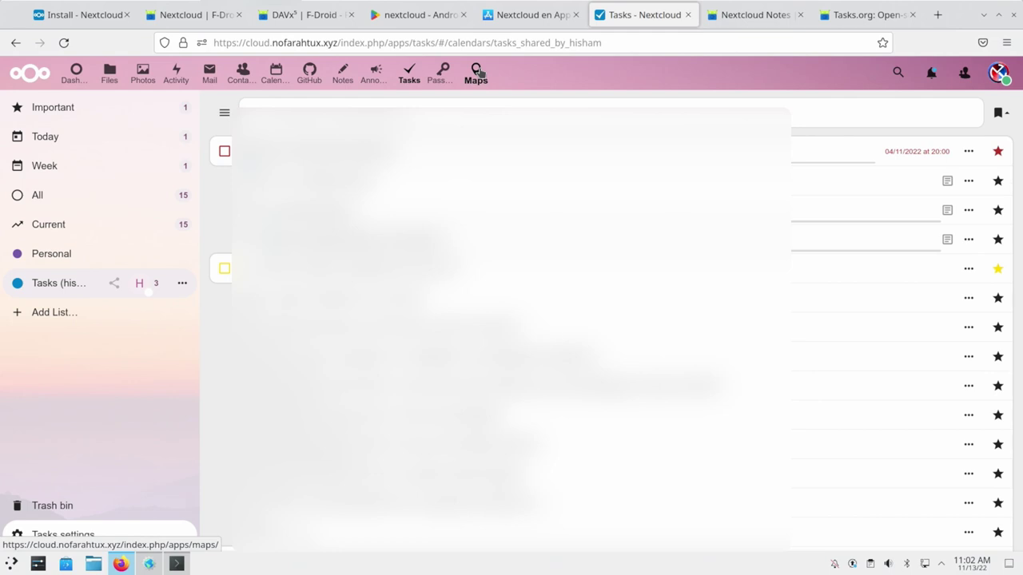
# Step: Launch the Nextcloud desktop client and start an account login with the cloud.nofarahtux.xyz server address
pyautogui.press('super')
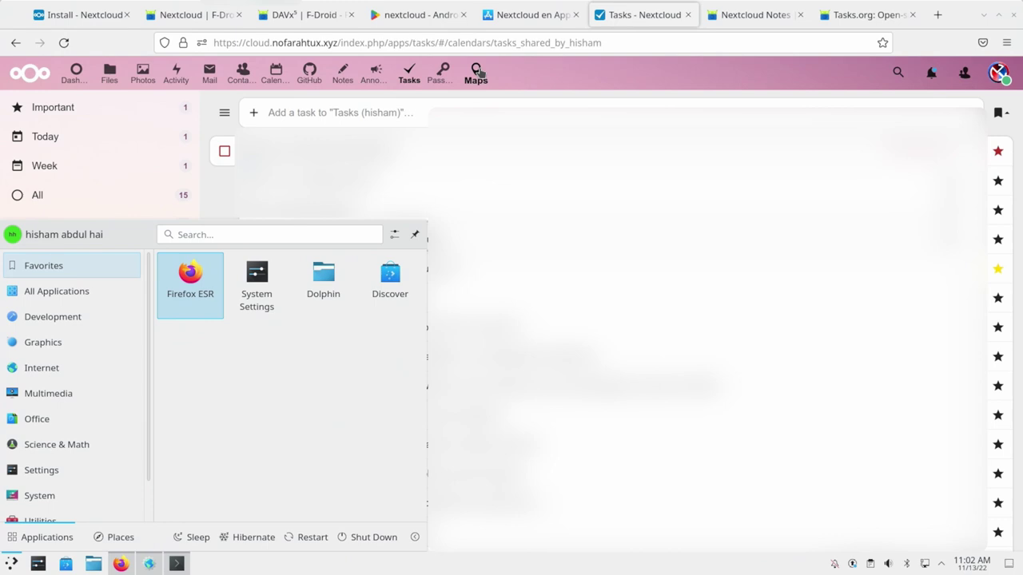
pyautogui.write('next')
pyautogui.press('Return')
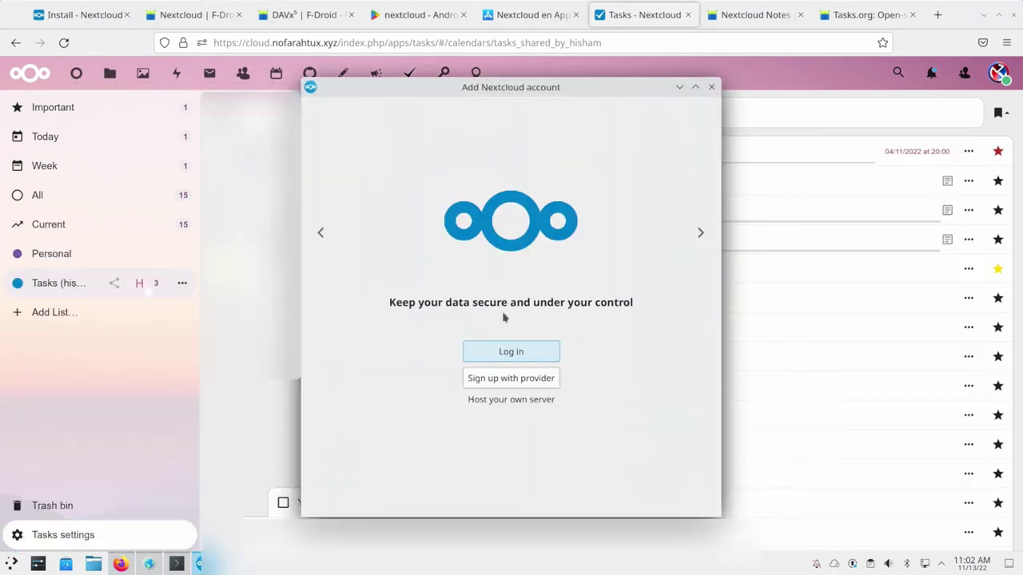
pyautogui.click(518, 355)
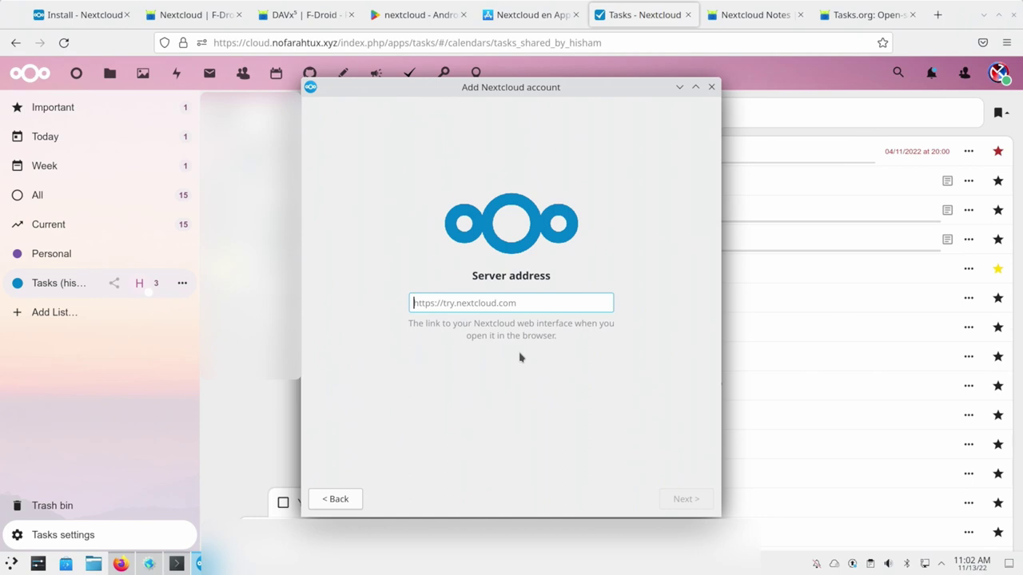
pyautogui.write('cloud')
pyautogui.press('Return')
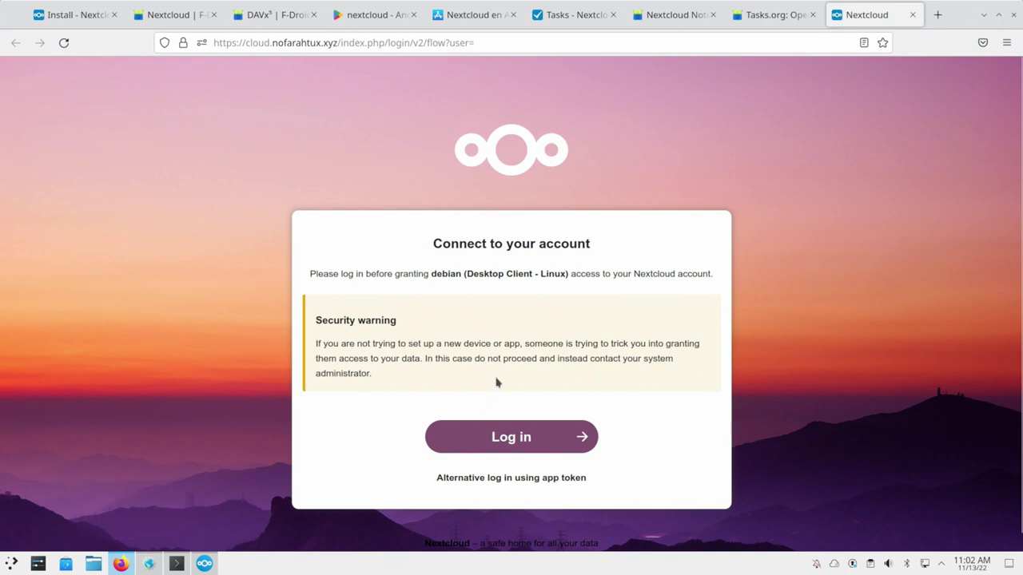
# Step: Authorize the Linux desktop client to access the account and return to the client's account setup window
pyautogui.click(503, 438)
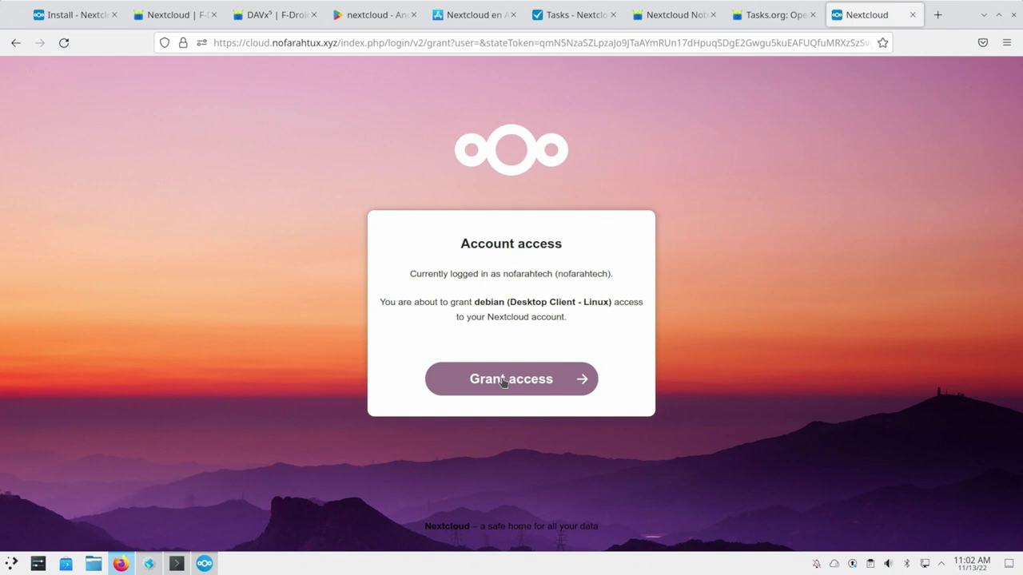
pyautogui.click(504, 380)
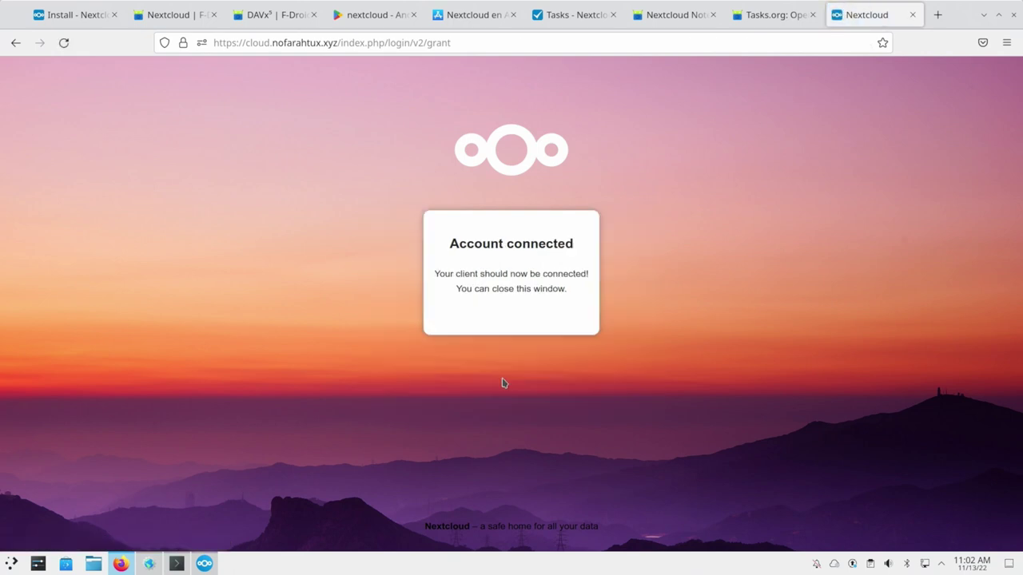
pyautogui.click(834, 565)
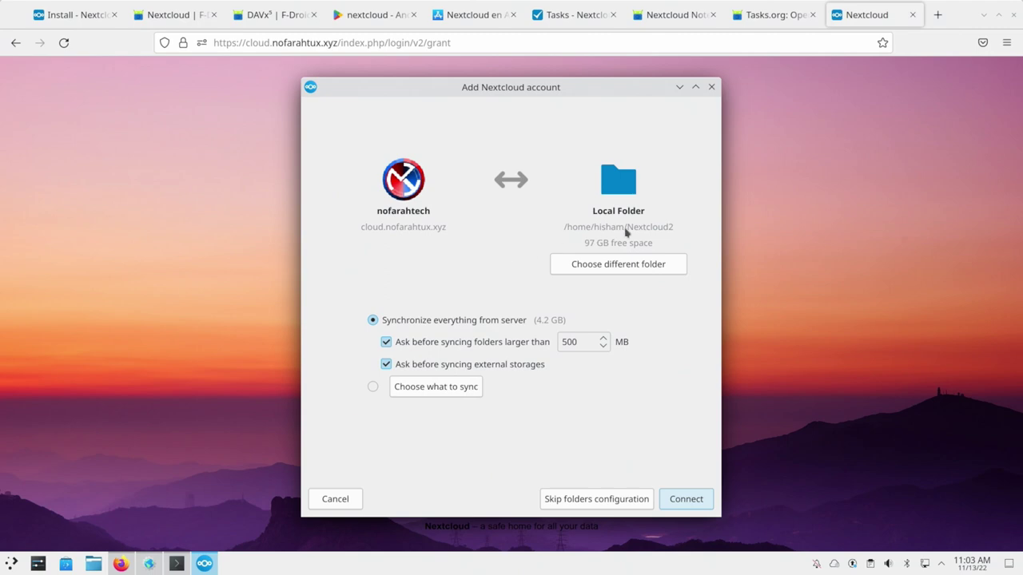
# Step: Sync to the existing Nextcloud folder in the home directory without asking about folders larger than 500 MB, and connect the account
pyautogui.click(617, 267)
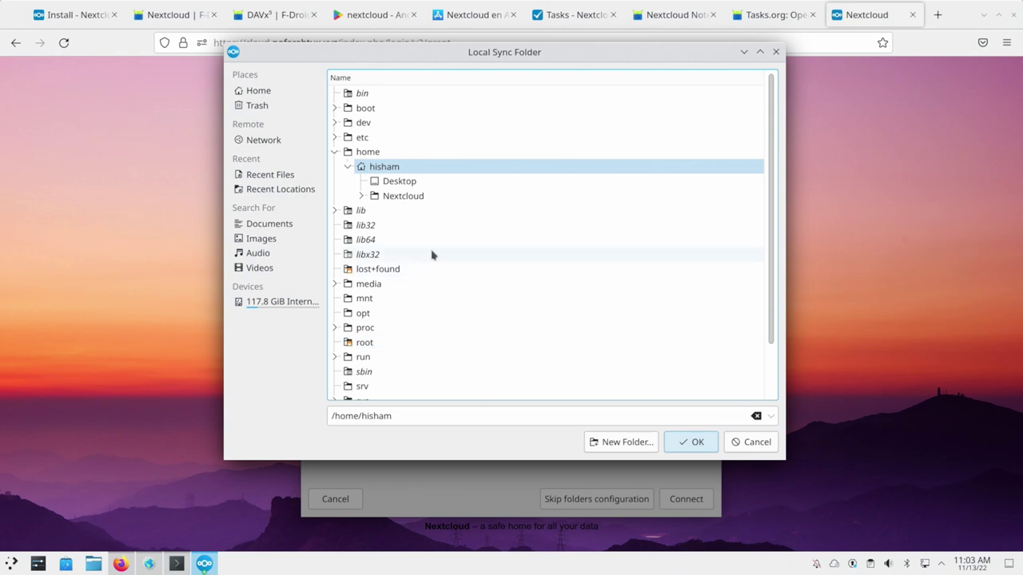
pyautogui.click(414, 198)
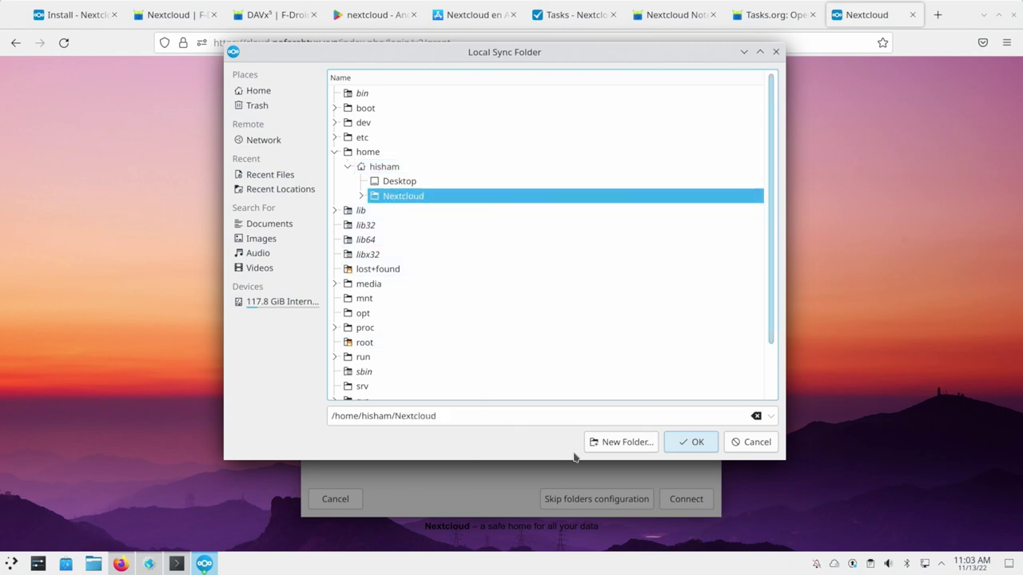
pyautogui.click(692, 442)
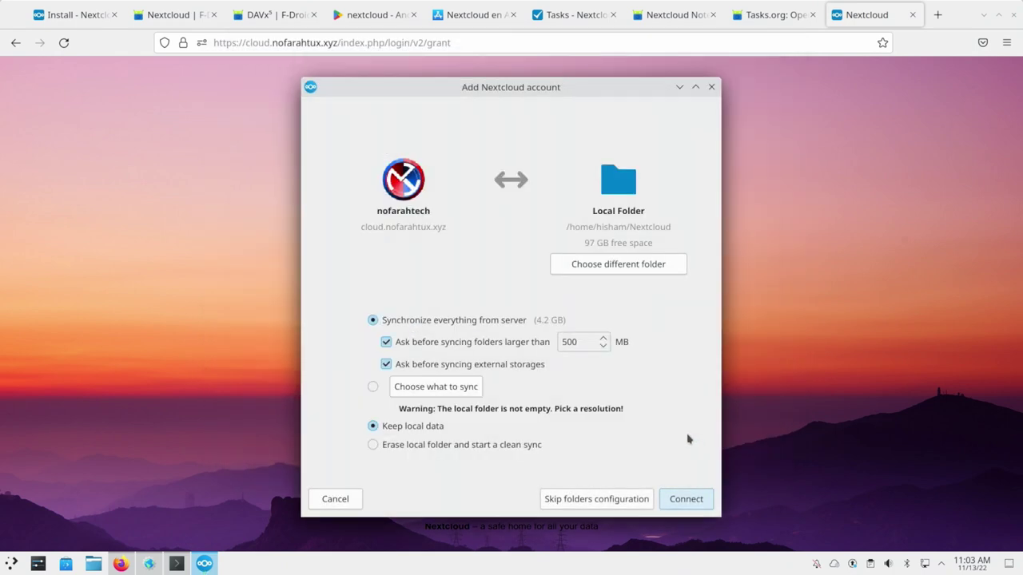
pyautogui.click(386, 343)
pyautogui.click(677, 497)
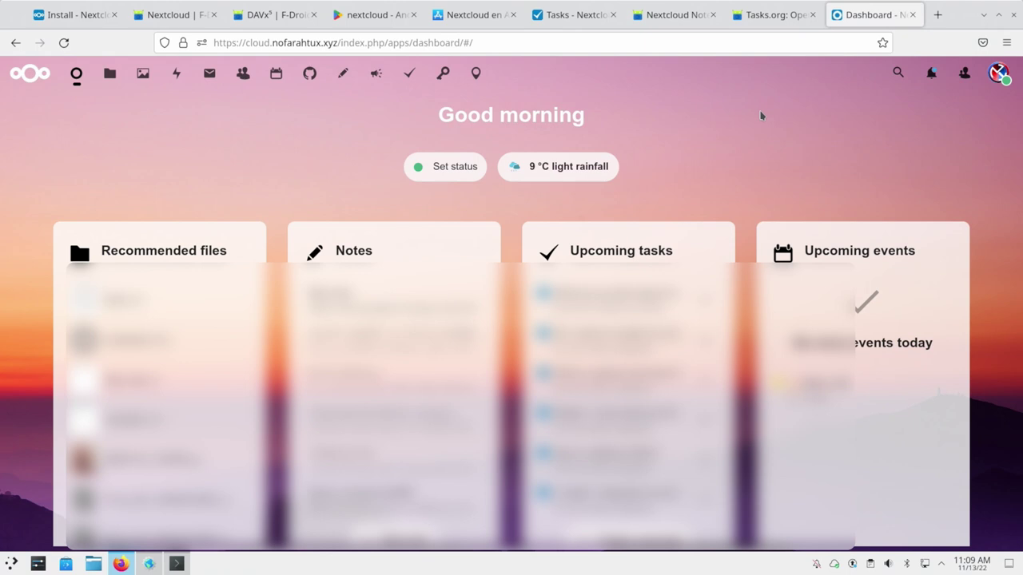
# Step: Browse the Office & text category in Nextcloud's app management page
pyautogui.click(998, 72)
pyautogui.click(906, 275)
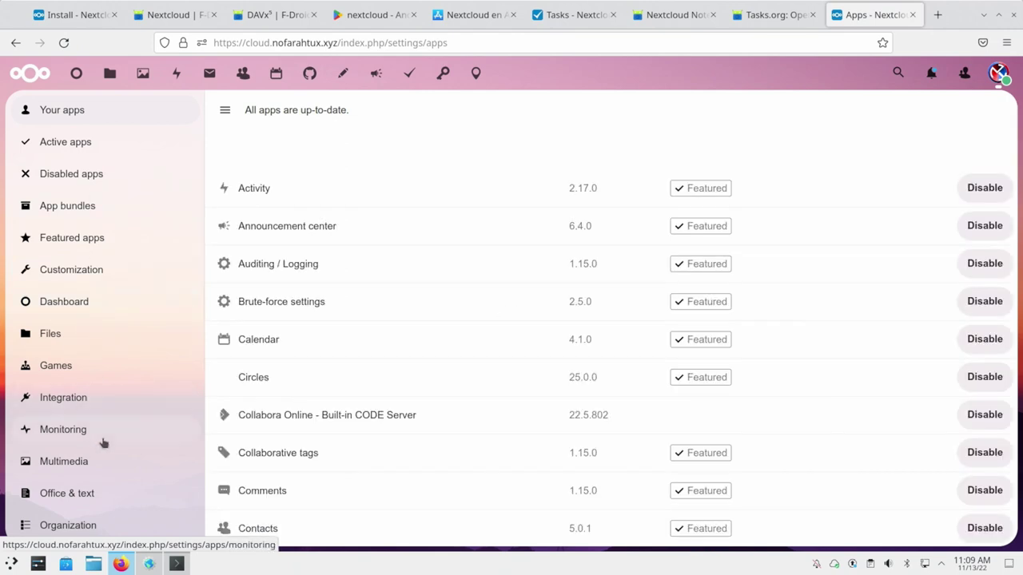
pyautogui.click(73, 495)
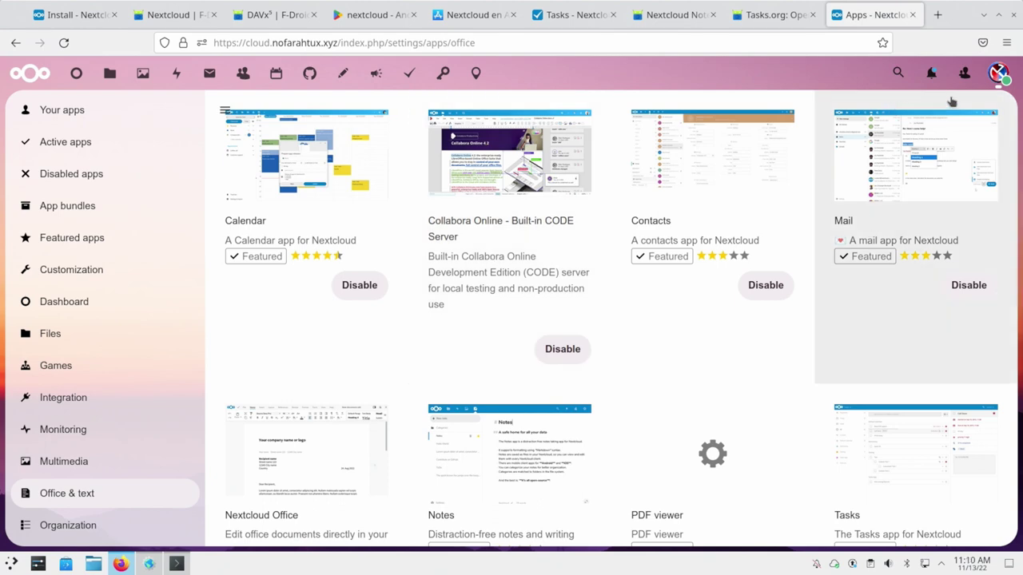
# Step: View the Built-in CODE Server page and the Nextcloud Office page in the administration settings
pyautogui.click(997, 73)
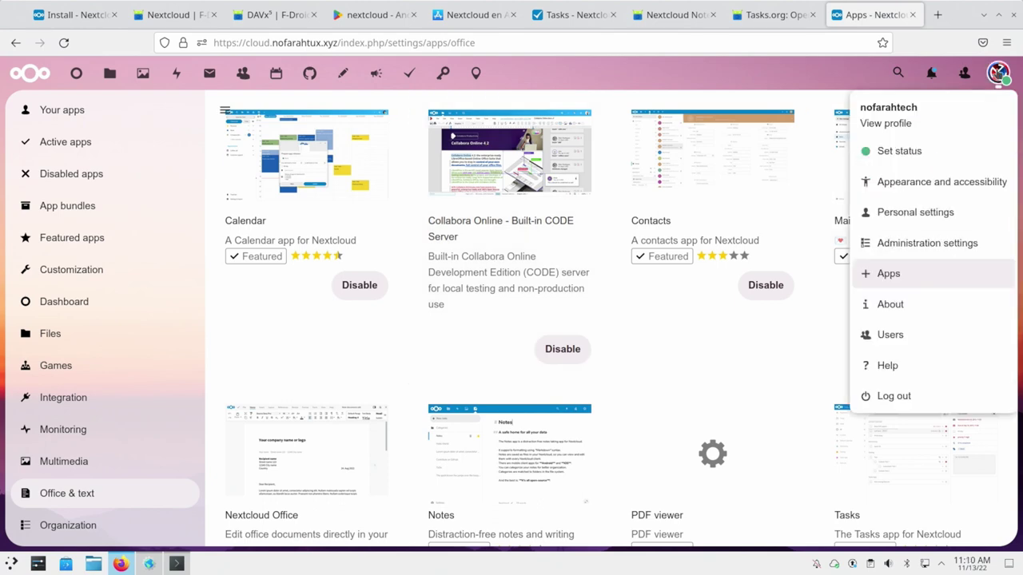
pyautogui.click(954, 240)
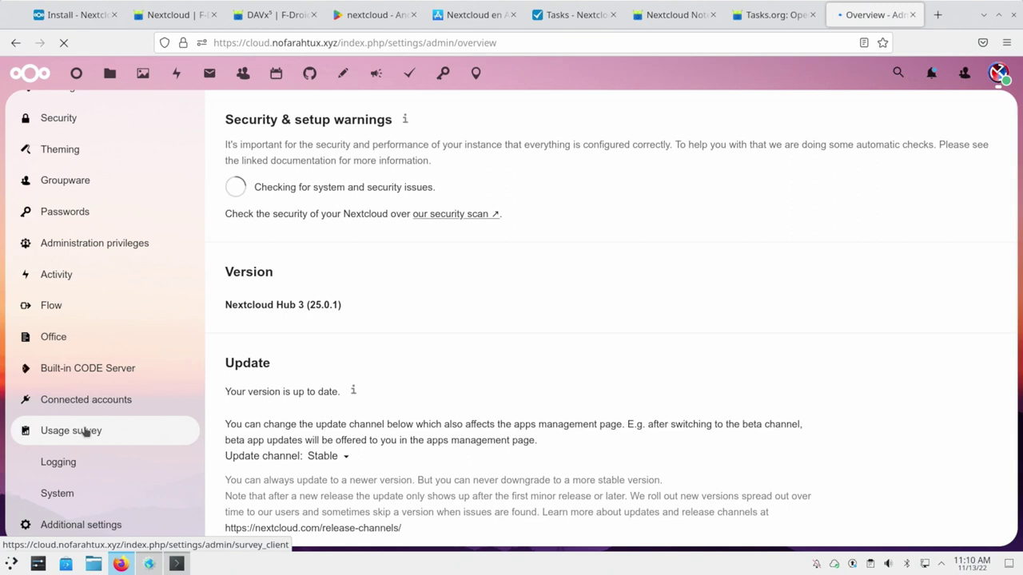
pyautogui.click(94, 369)
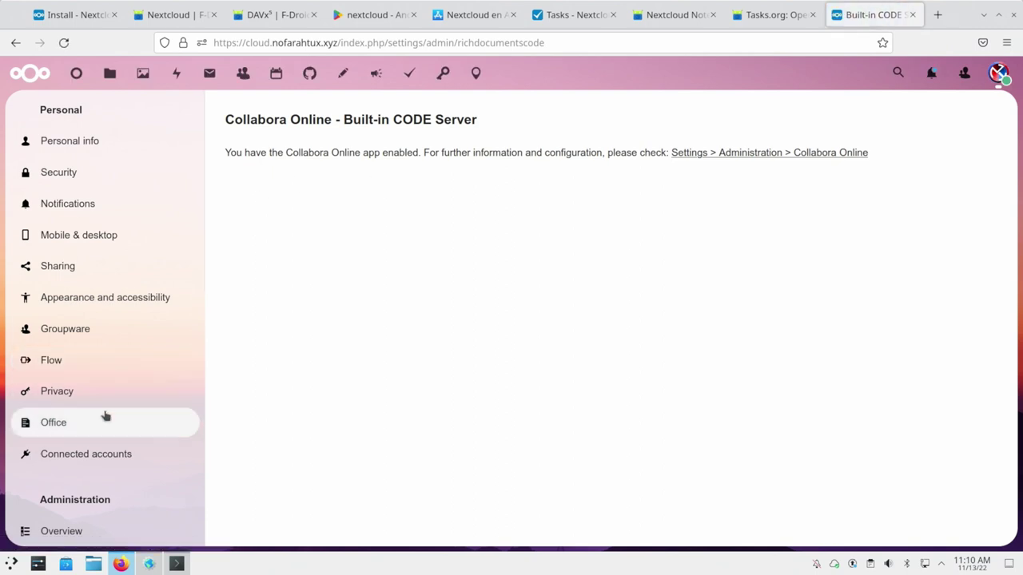
pyautogui.scroll(-5, 105, 415)
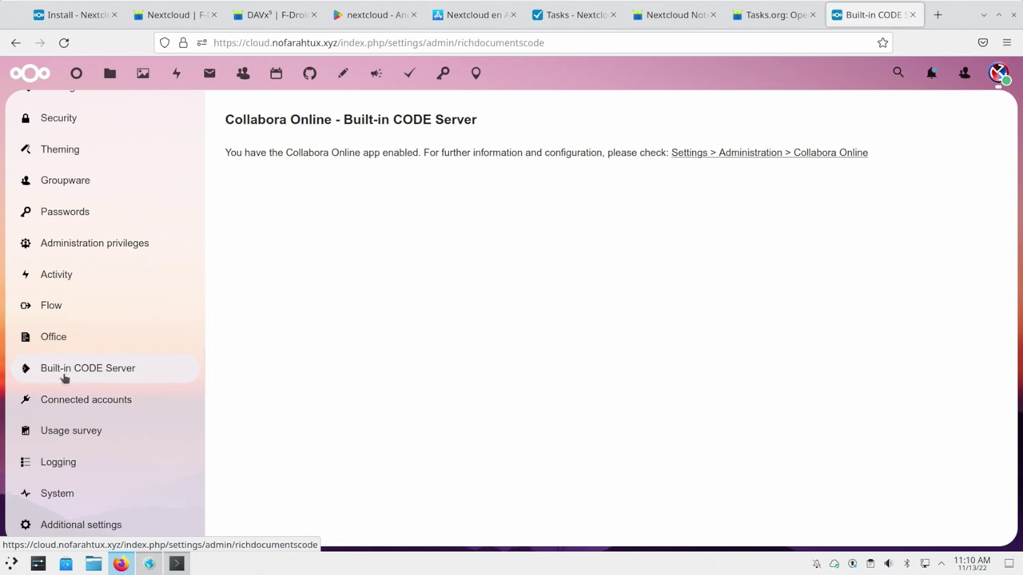
pyautogui.click(87, 344)
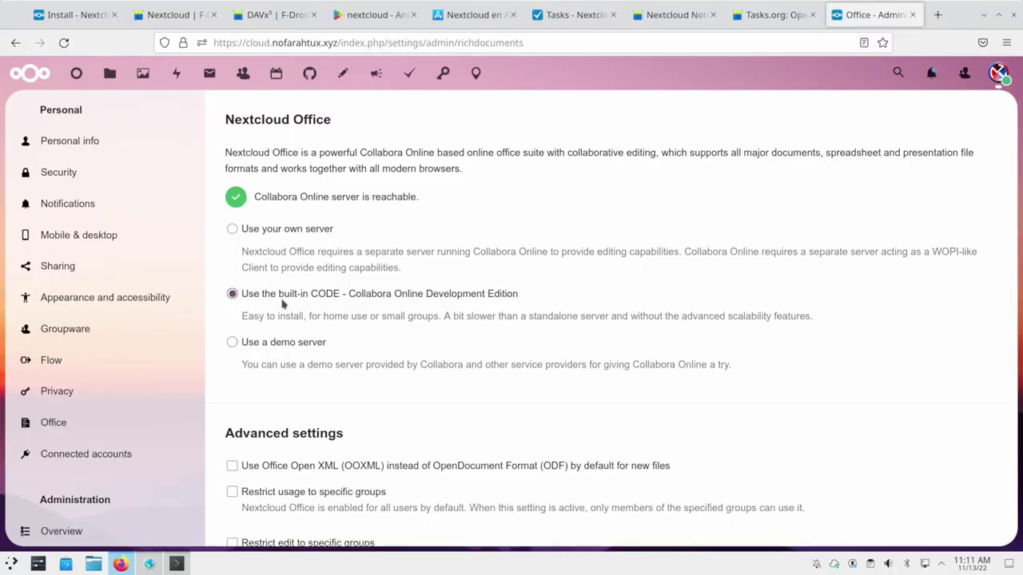
# Step: Try the own-server option for Nextcloud Office and return to the built-in CODE server
pyautogui.click(264, 230)
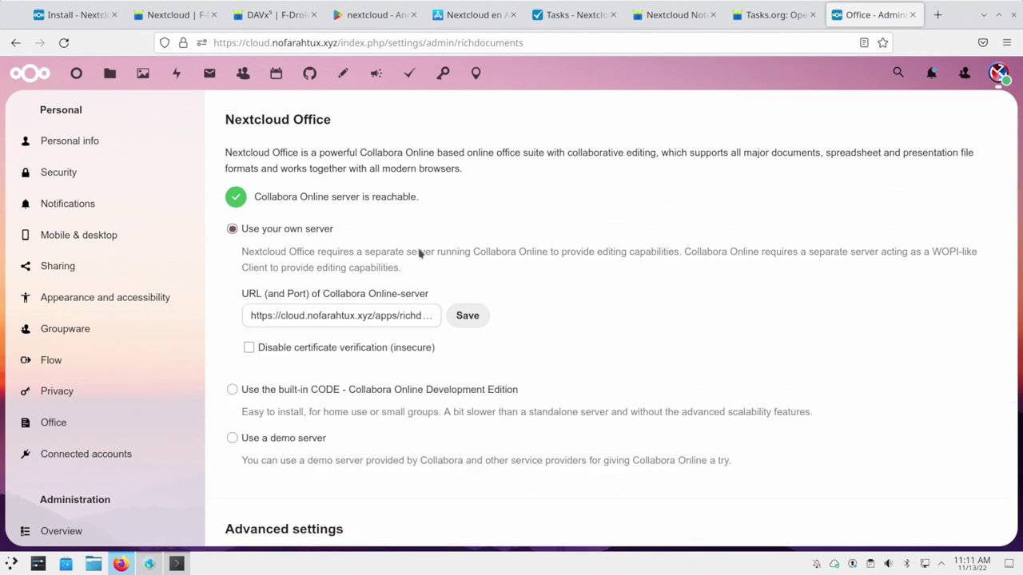
pyautogui.click(472, 316)
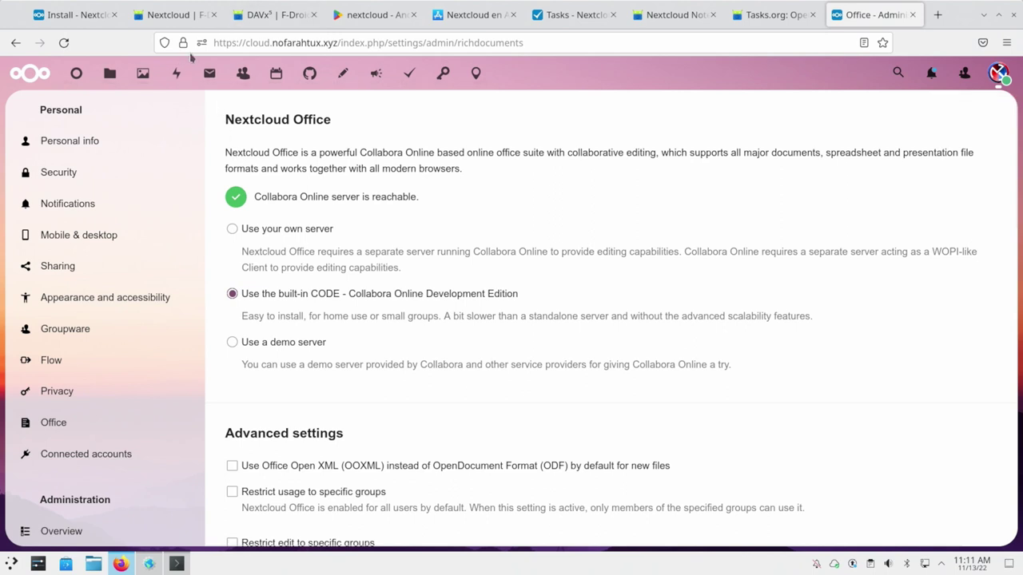
# Step: Open the fonts.odt document from the root folder of the Files app
pyautogui.click(109, 75)
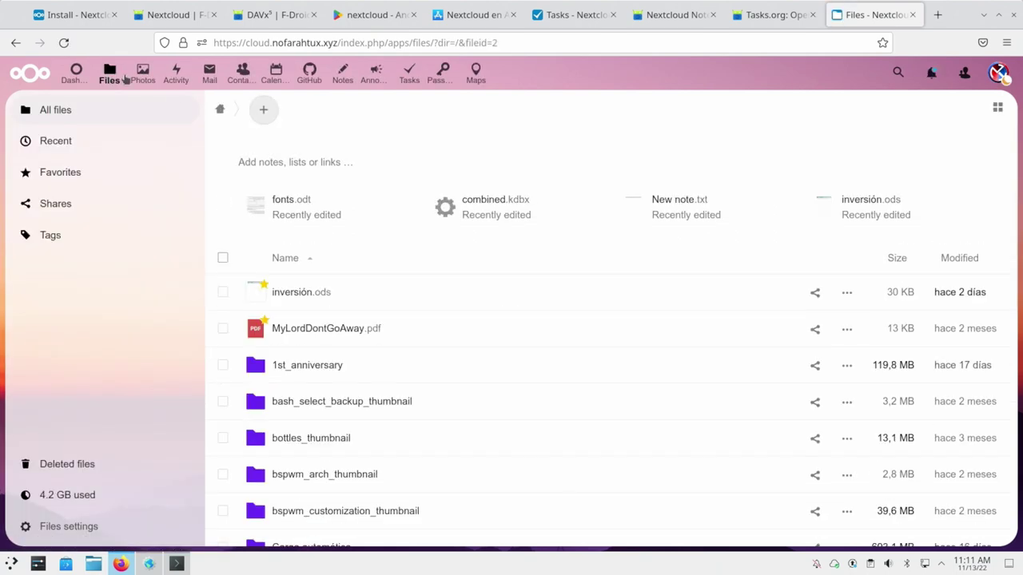
pyautogui.scroll(-10, 302, 279)
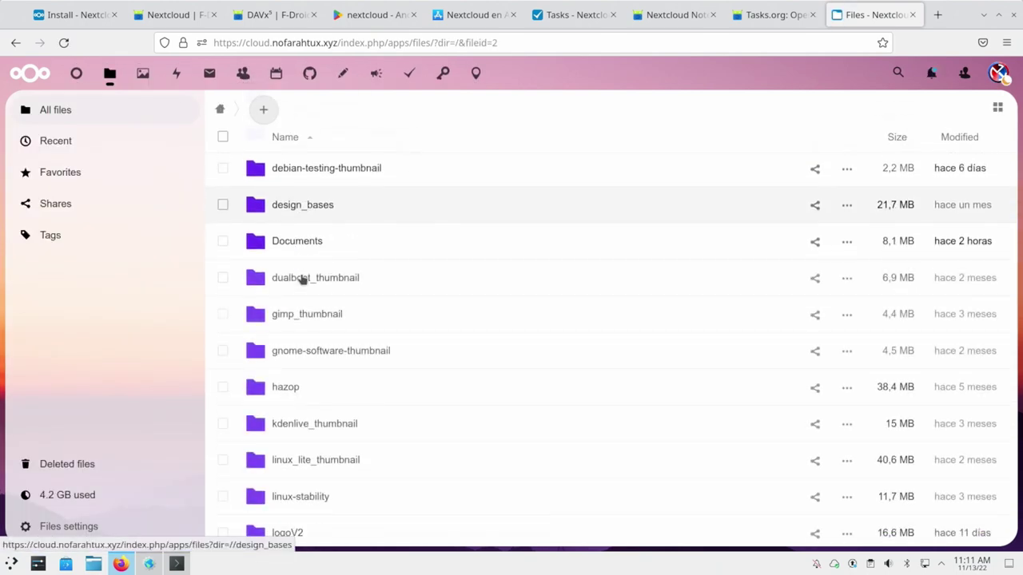
pyautogui.scroll(-10, 302, 278)
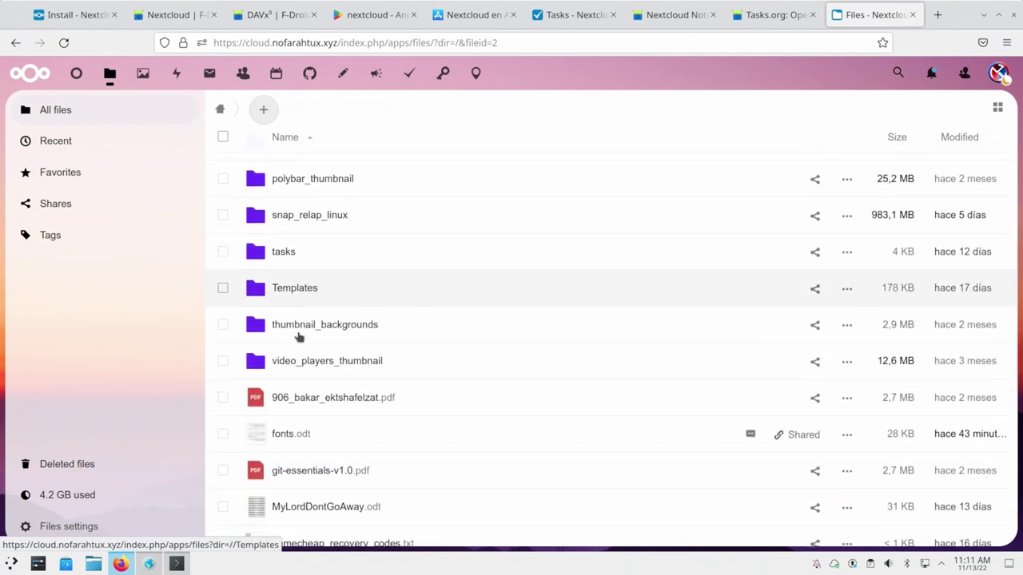
pyautogui.click(268, 433)
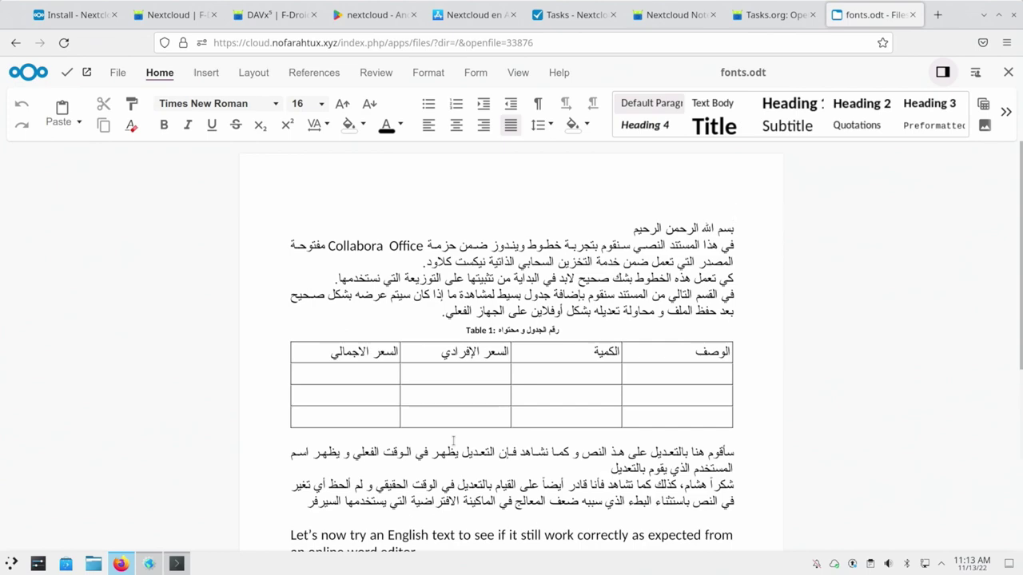
# Step: View the second account's Nextcloud dashboard in Konqueror and return to fonts.odt in Firefox
pyautogui.hotkey('alt', 'Tab')
pyautogui.hotkey('alt', 'Tab')
pyautogui.hotkey('alt', 'Tab')
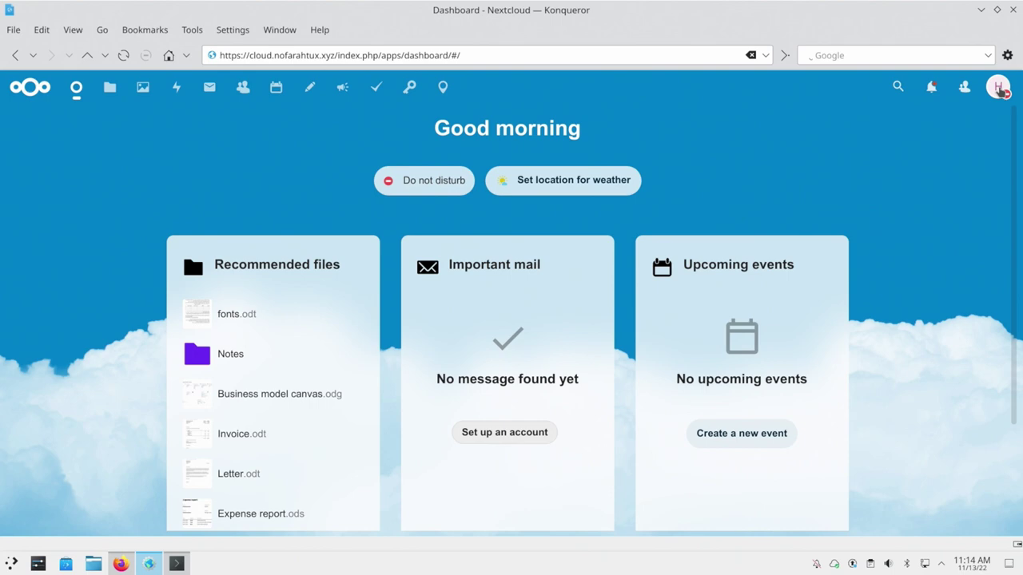
pyautogui.hotkey('alt', 'Tab')
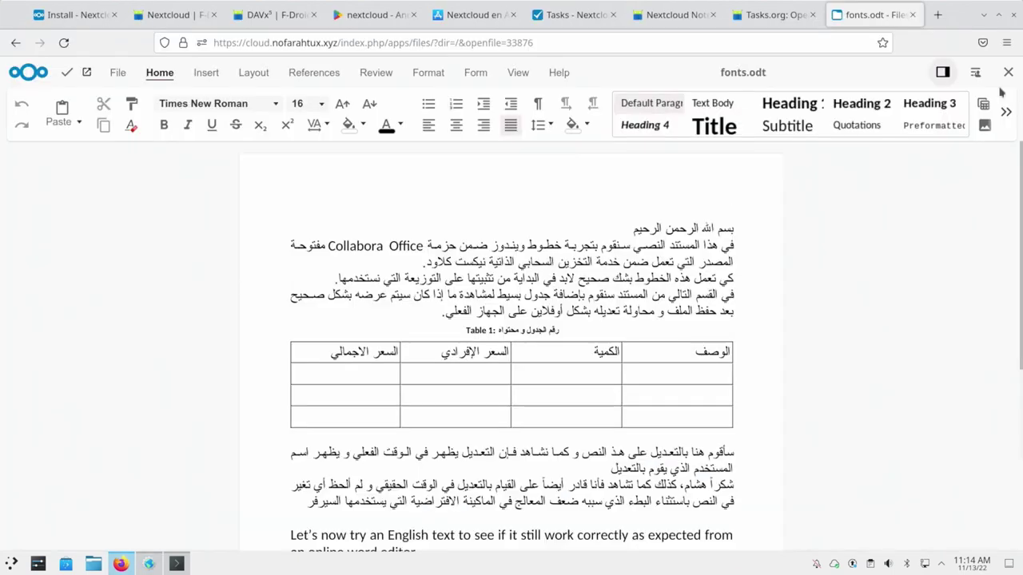
# Step: Reopen fonts.odt and tile the two browser windows side by side, with Konqueror on the left half and Firefox on the right
pyautogui.click(1009, 73)
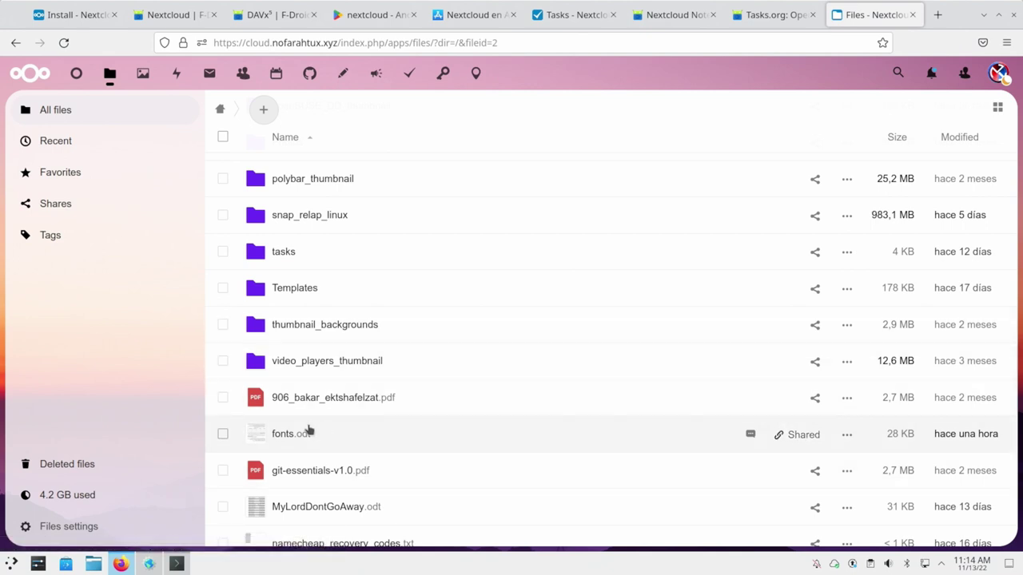
pyautogui.click(282, 434)
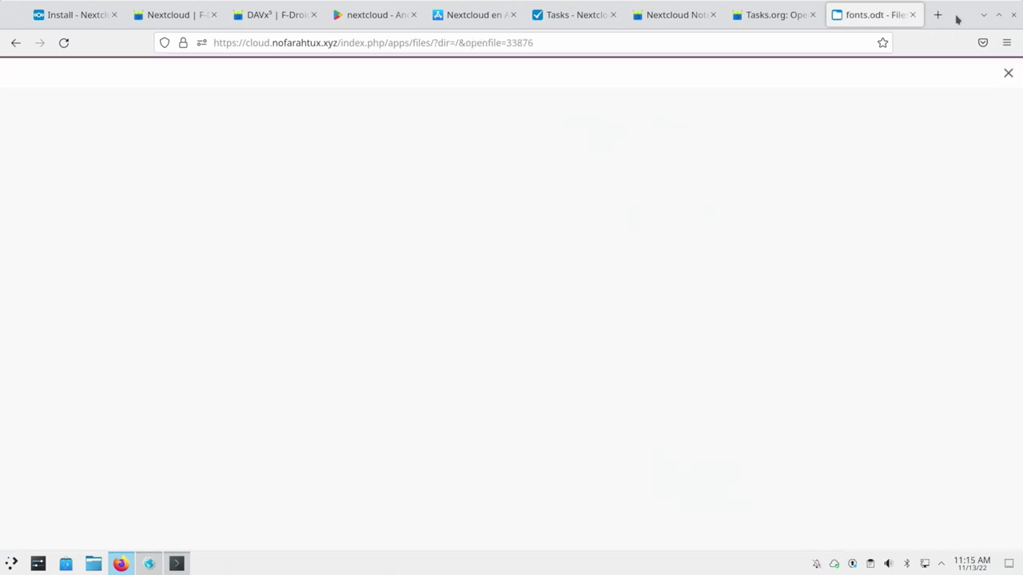
pyautogui.moveTo(957, 17); pyautogui.dragTo(1021, 2)
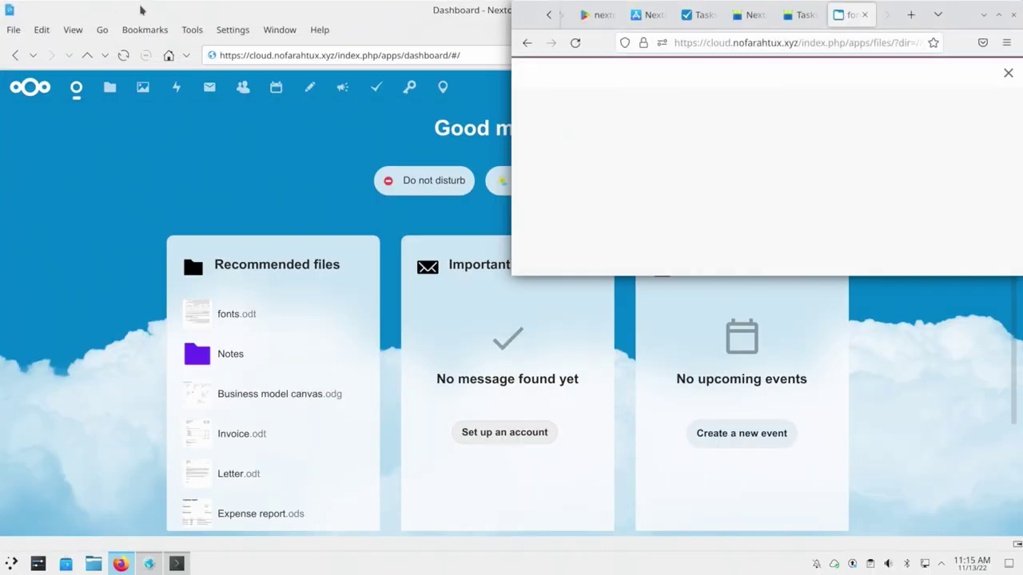
pyautogui.moveTo(959, 20); pyautogui.dragTo(1022, 303)
pyautogui.doubleClick(240, 10)
pyautogui.moveTo(240, 9); pyautogui.dragTo(0, 328)
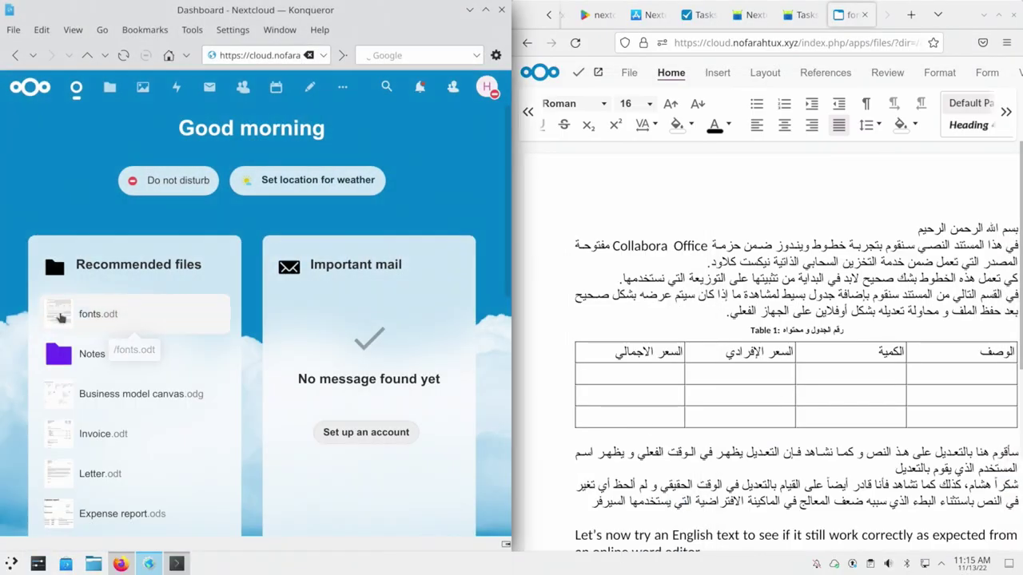
# Step: Open fonts.odt in the Konqueror session and enter "ddkdk" above the document's first line in Firefox
pyautogui.click(53, 318)
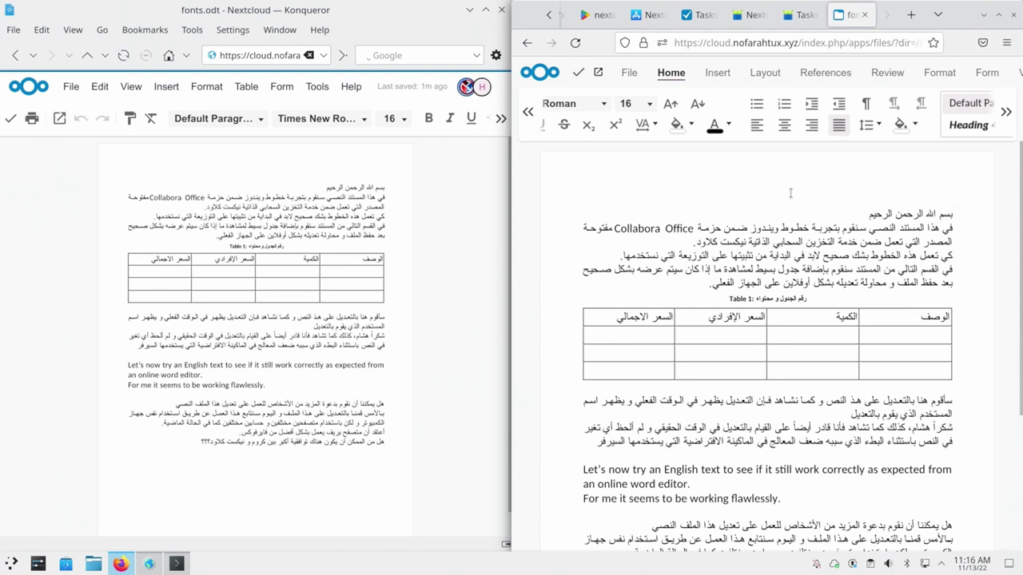
pyautogui.write('ddkdk')
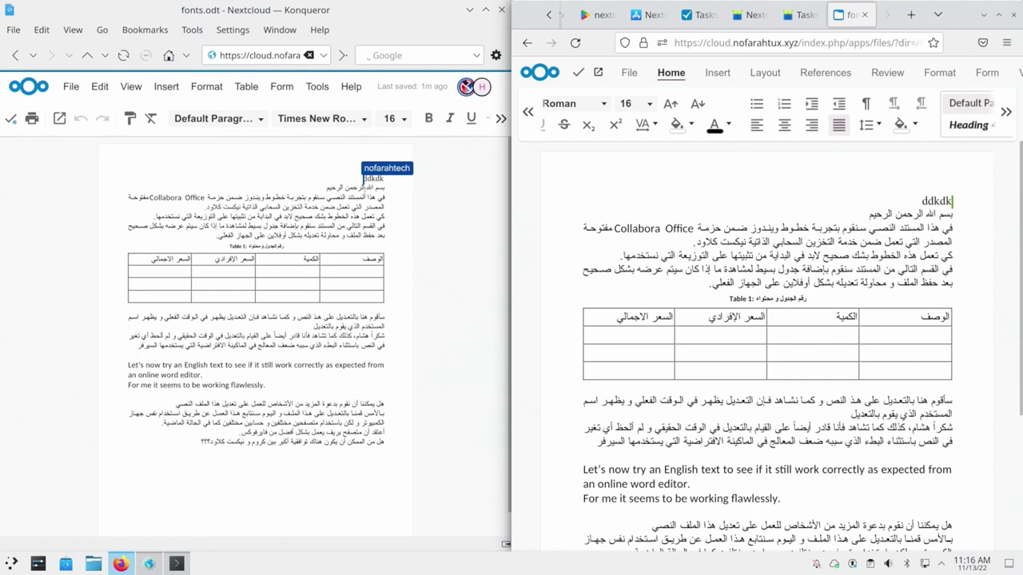
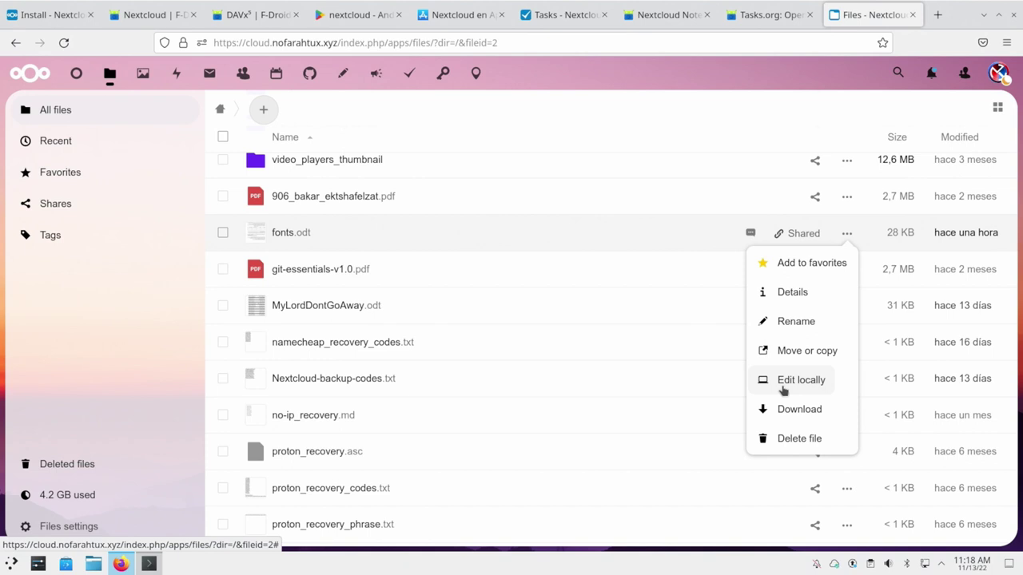
# Step: Start editing fonts.odt locally from the Files app
pyautogui.click(783, 390)
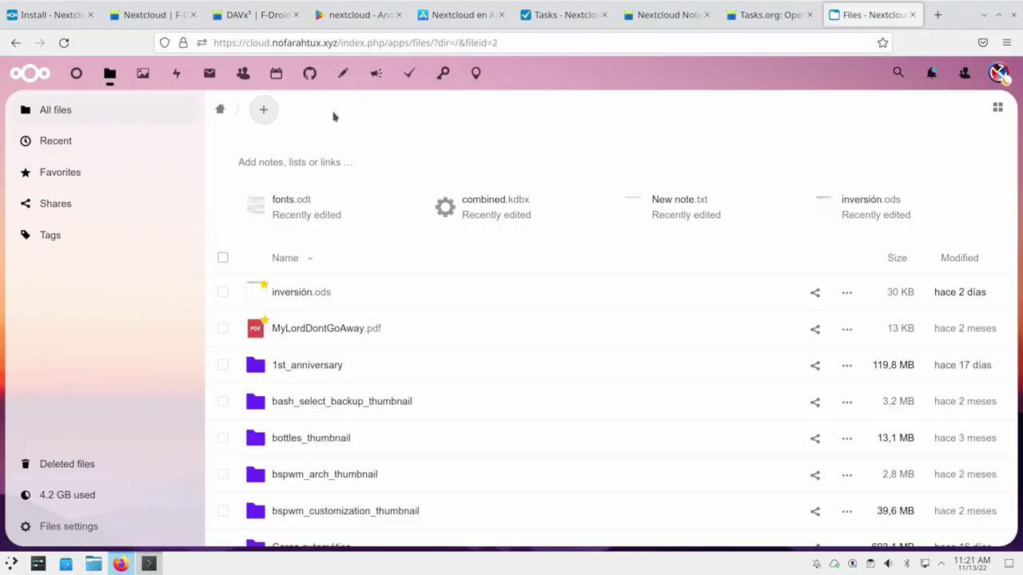
# Step: Create a blank spreadsheet named New spreadsheet.xlsx in the root folder
pyautogui.click(262, 111)
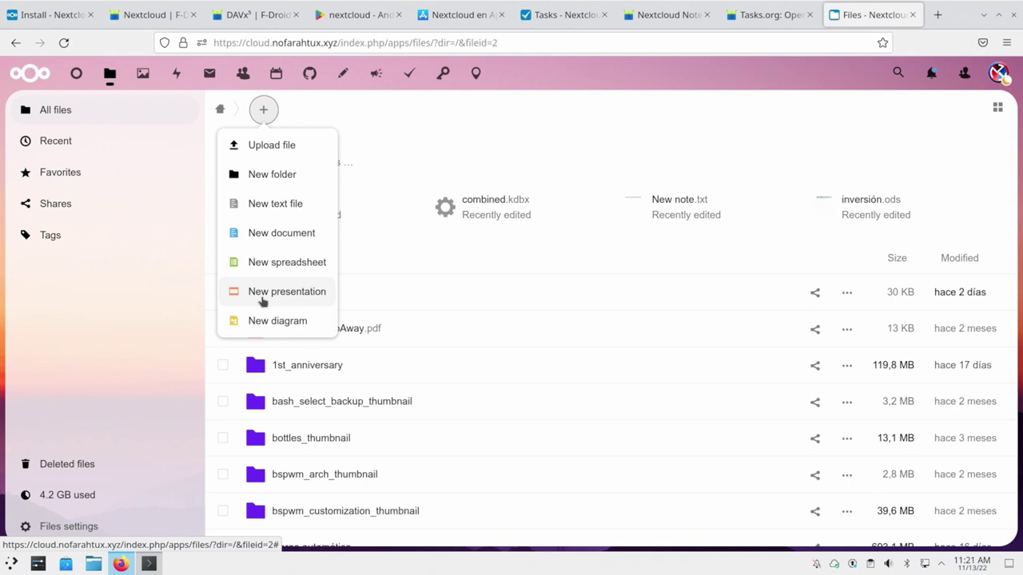
pyautogui.click(259, 239)
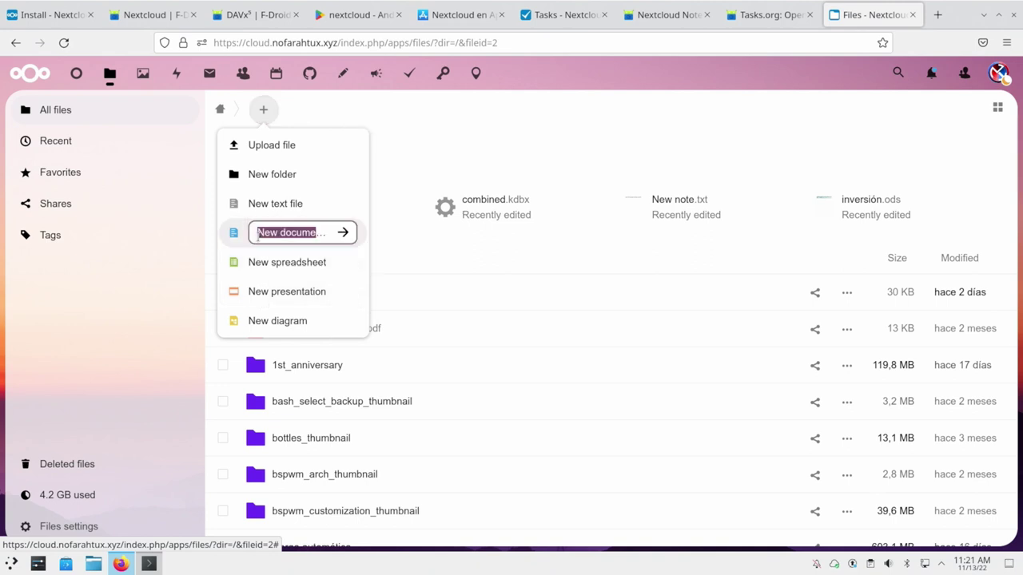
pyautogui.click(230, 268)
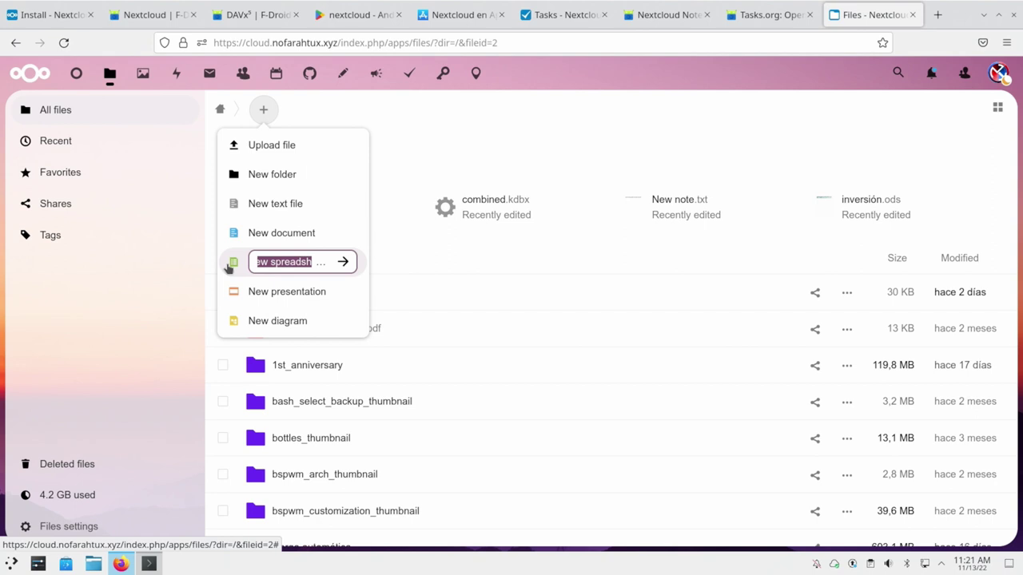
pyautogui.press('Right')
pyautogui.press('Right')
pyautogui.press('Right')
pyautogui.press('Right')
pyautogui.press('Right')
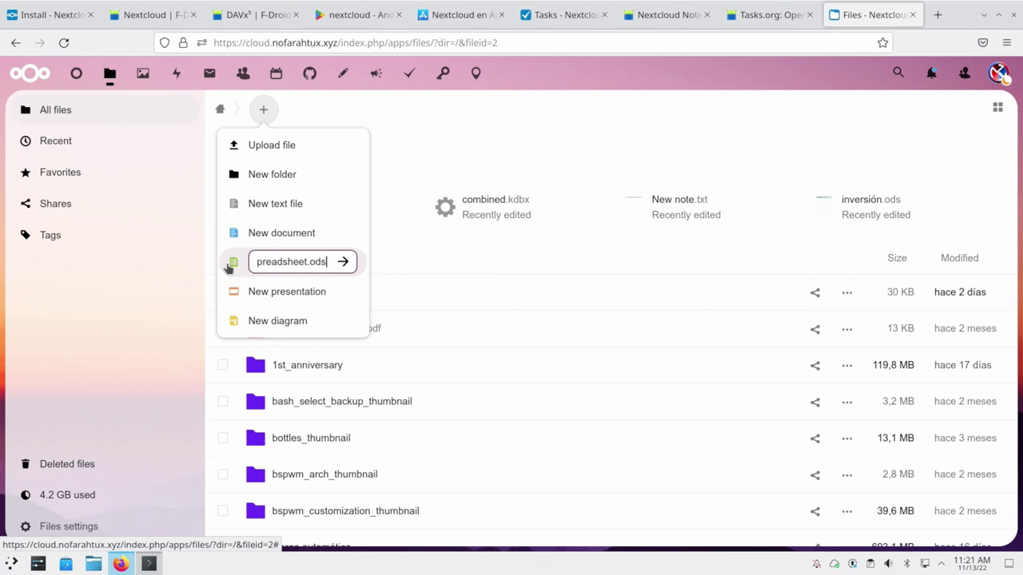
pyautogui.press('BackSpace')
pyautogui.press('BackSpace')
pyautogui.press('BackSpace')
pyautogui.press('BackSpace')
pyautogui.write('.xlsx')
pyautogui.press('Return')
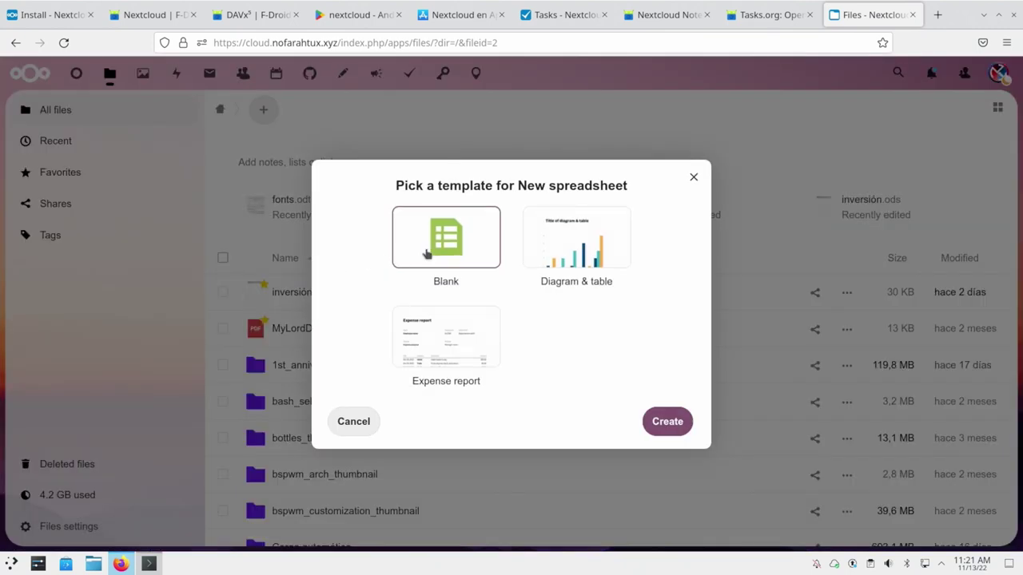
pyautogui.click(663, 422)
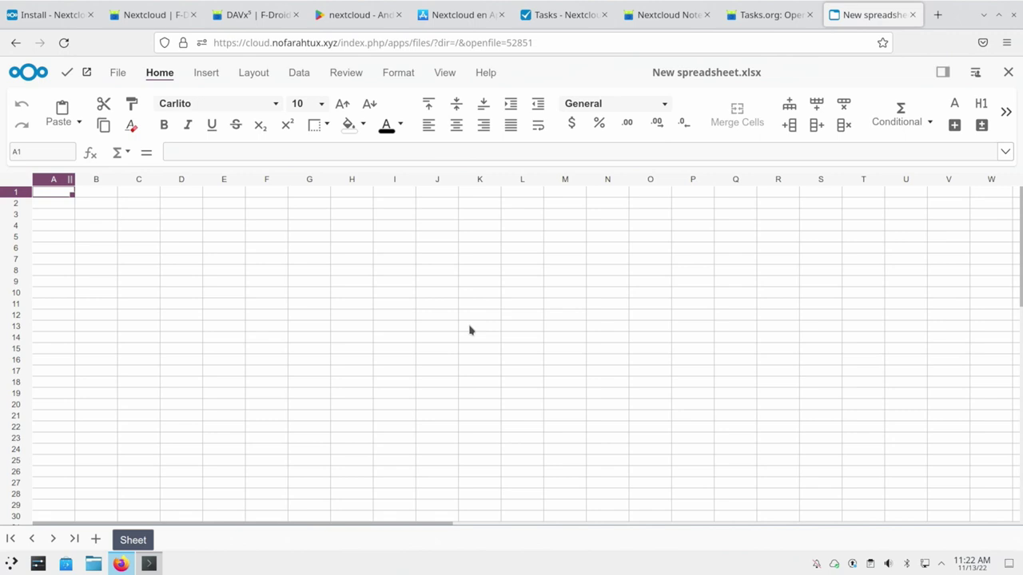
# Step: Switch the spreadsheet editor to the compact view and restore the tabbed view
pyautogui.click(442, 75)
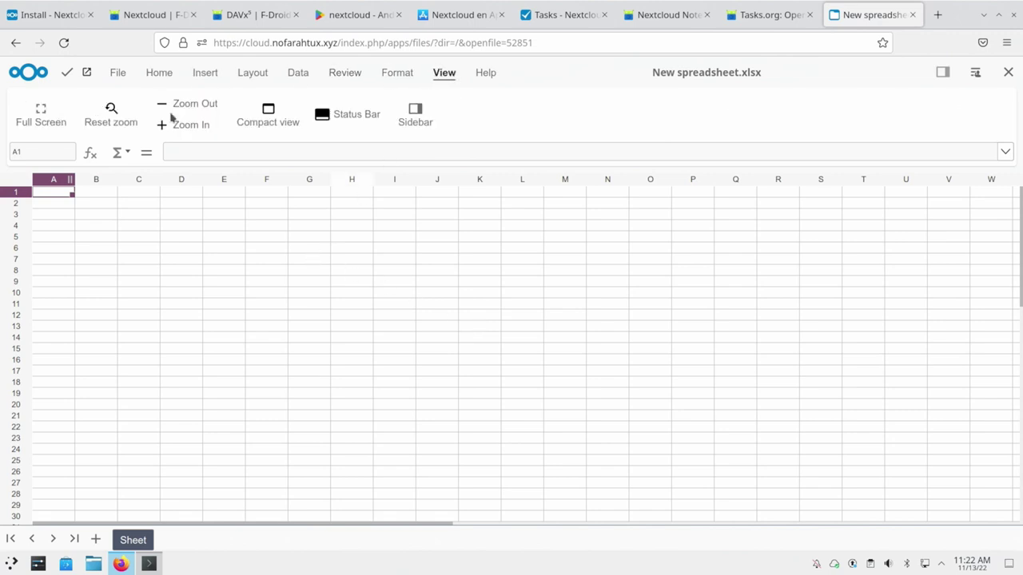
pyautogui.click(272, 120)
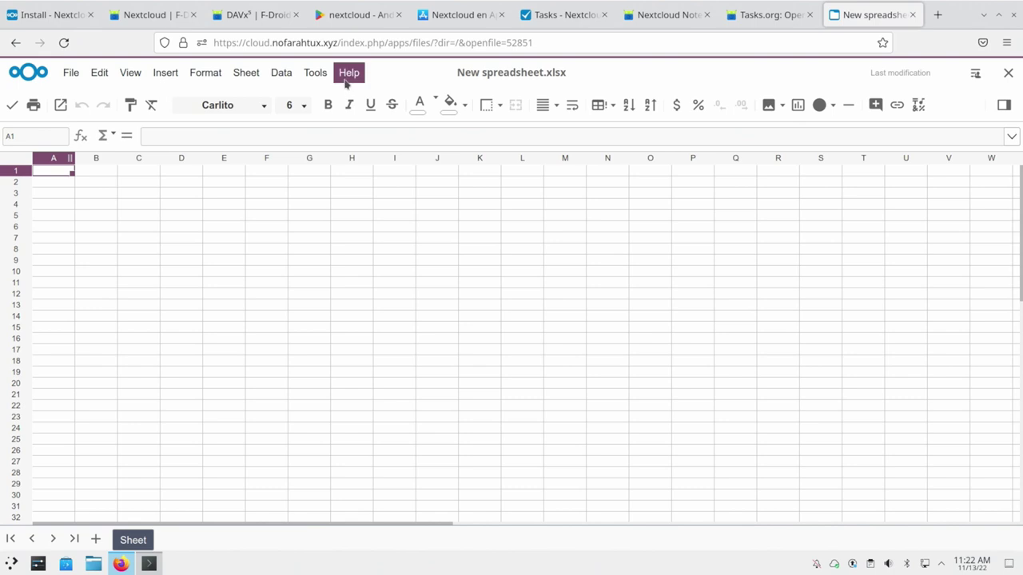
pyautogui.click(136, 81)
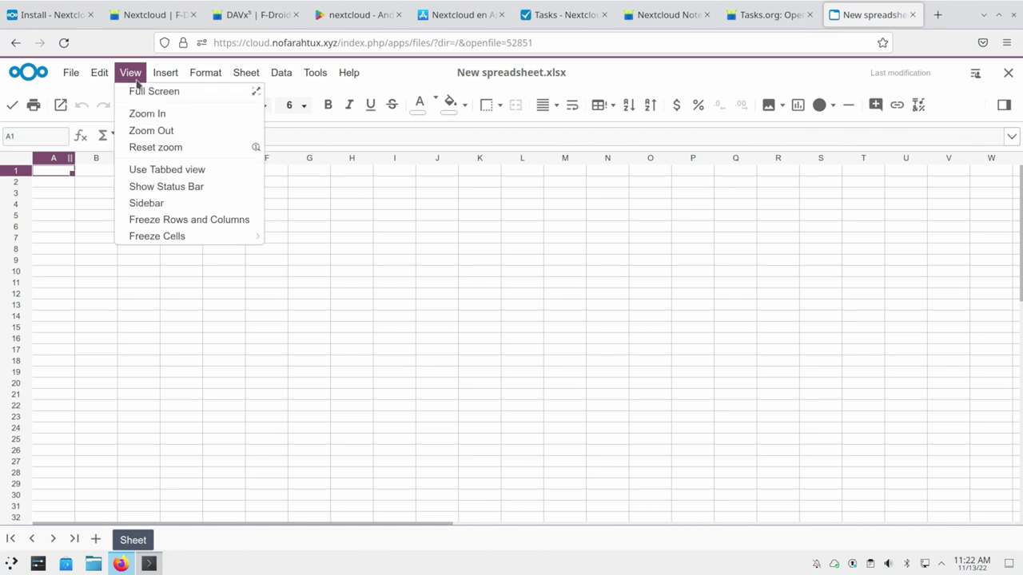
pyautogui.click(182, 171)
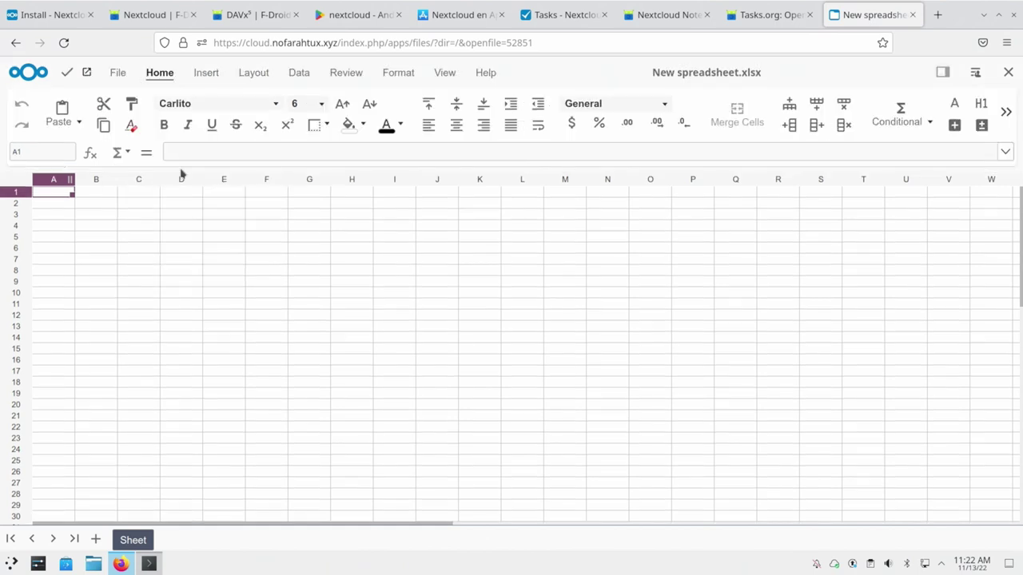